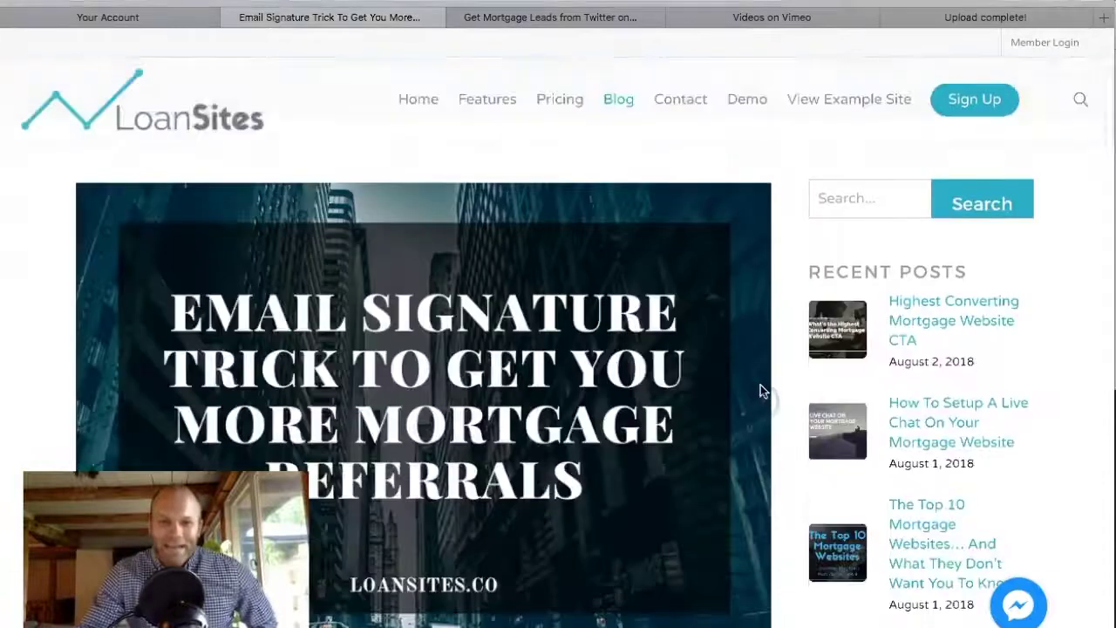
Step: Scroll the LoanSites post past its intro and embedded video
scroll(759, 386, down, 5)
scroll(760, 388, down, 3)
scroll(753, 392, down, 3)
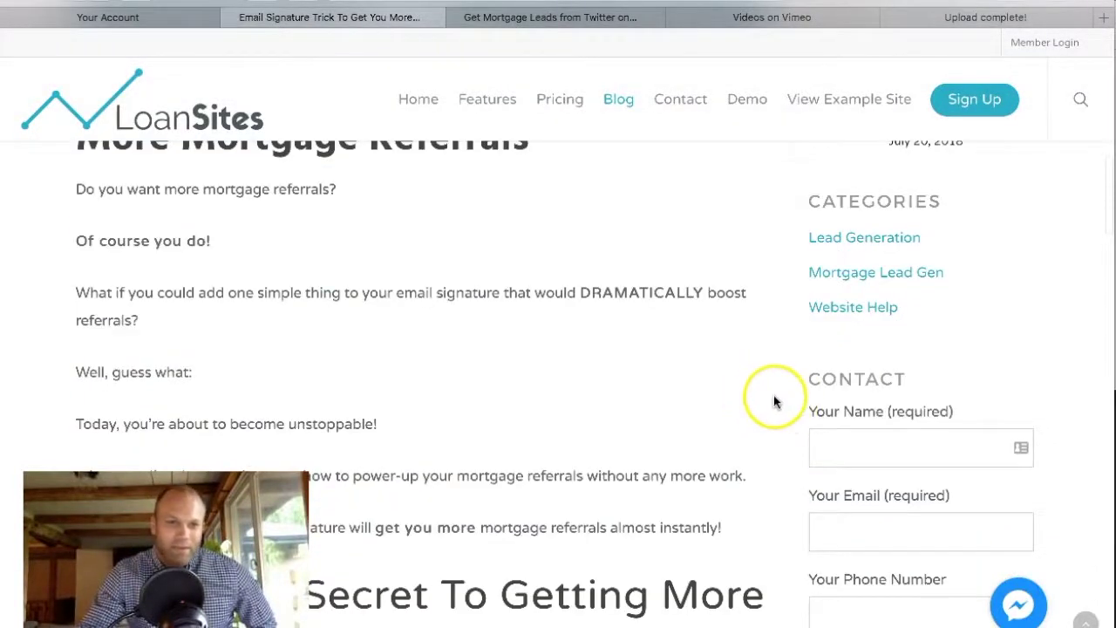
scroll(773, 401, down, 3)
scroll(772, 401, down, 2)
scroll(772, 401, down, 3)
scroll(771, 401, down, 1)
scroll(771, 402, down, 1)
drag(527, 253, 336, 262)
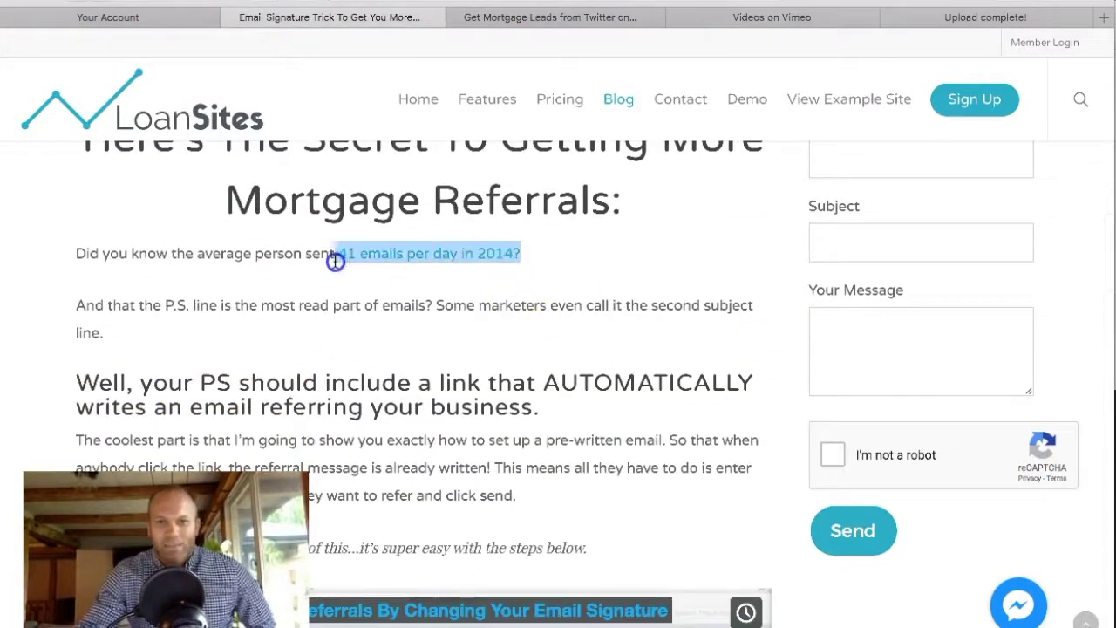
Step: Highlight the 41-emails-per-day statistic and easy-steps sentence, then scroll down to Step 1
click(624, 279)
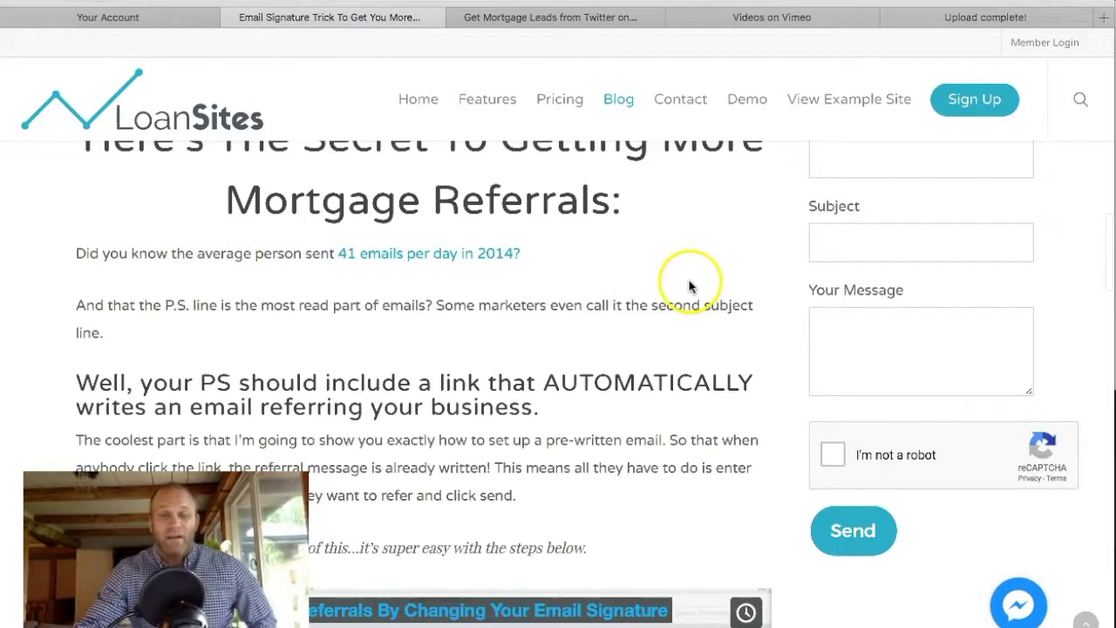
drag(185, 253, 534, 253)
click(593, 255)
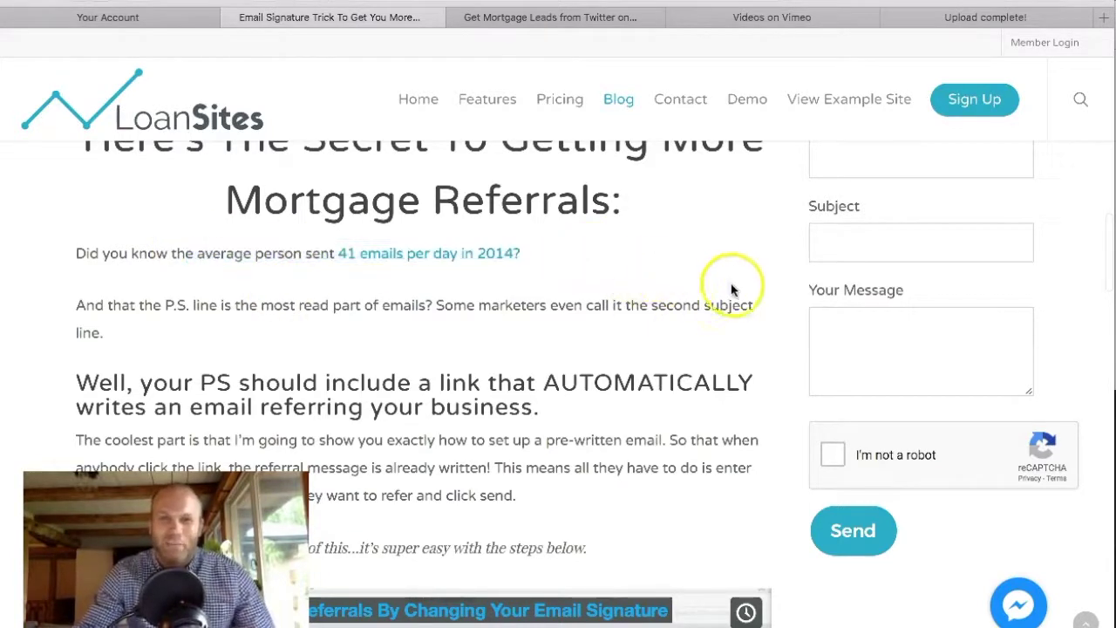
scroll(766, 290, down, 3)
scroll(777, 296, down, 2)
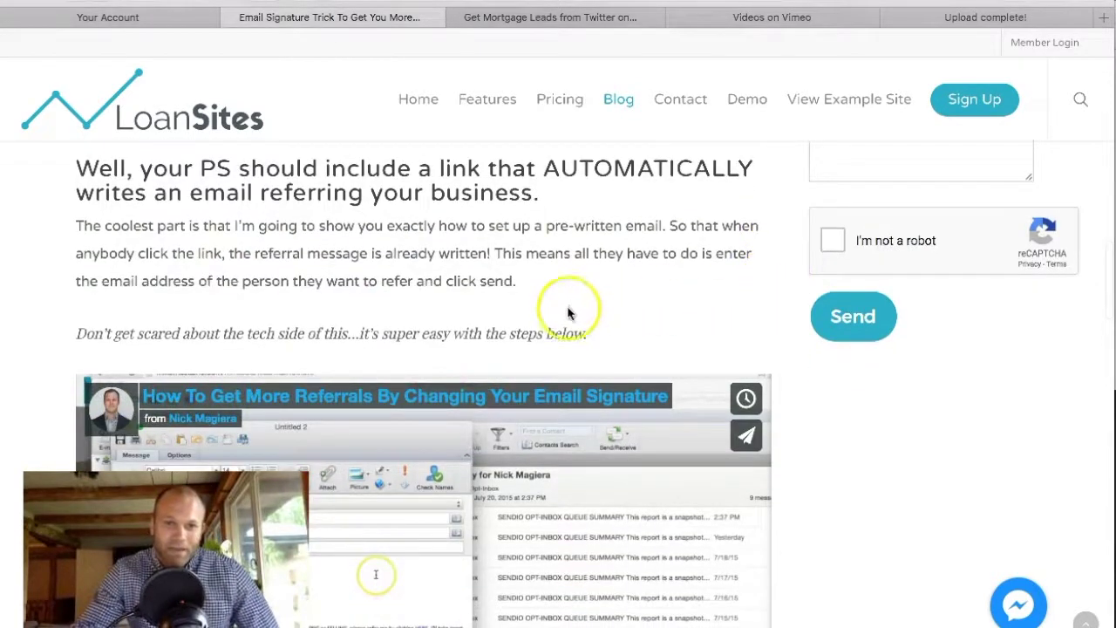
drag(139, 334, 623, 343)
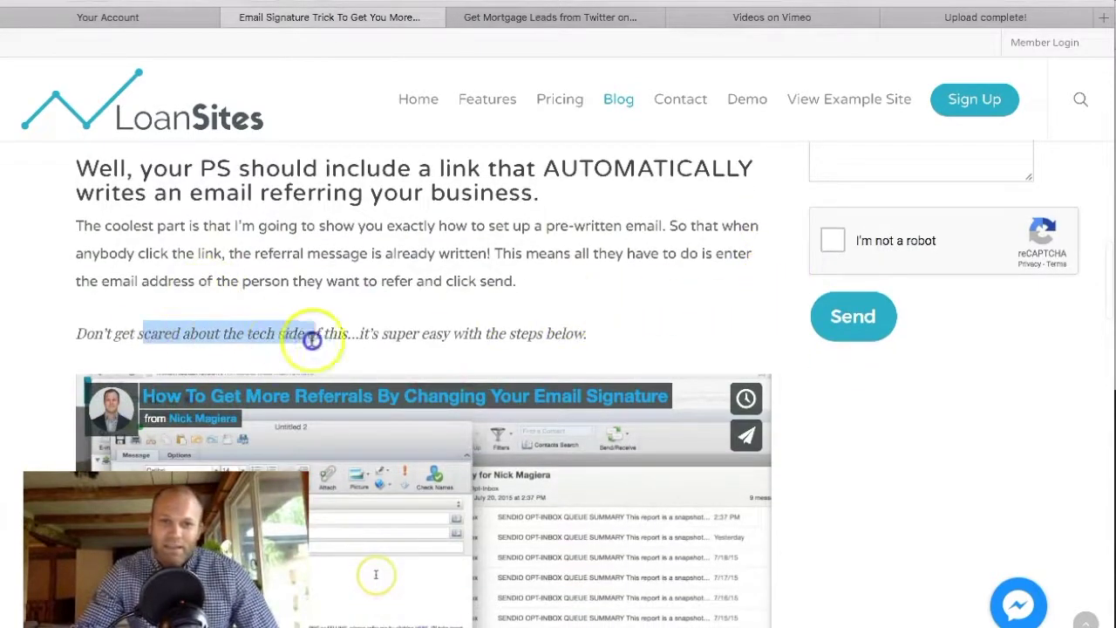
click(680, 306)
scroll(678, 310, down, 8)
scroll(684, 324, down, 3)
scroll(684, 323, down, 3)
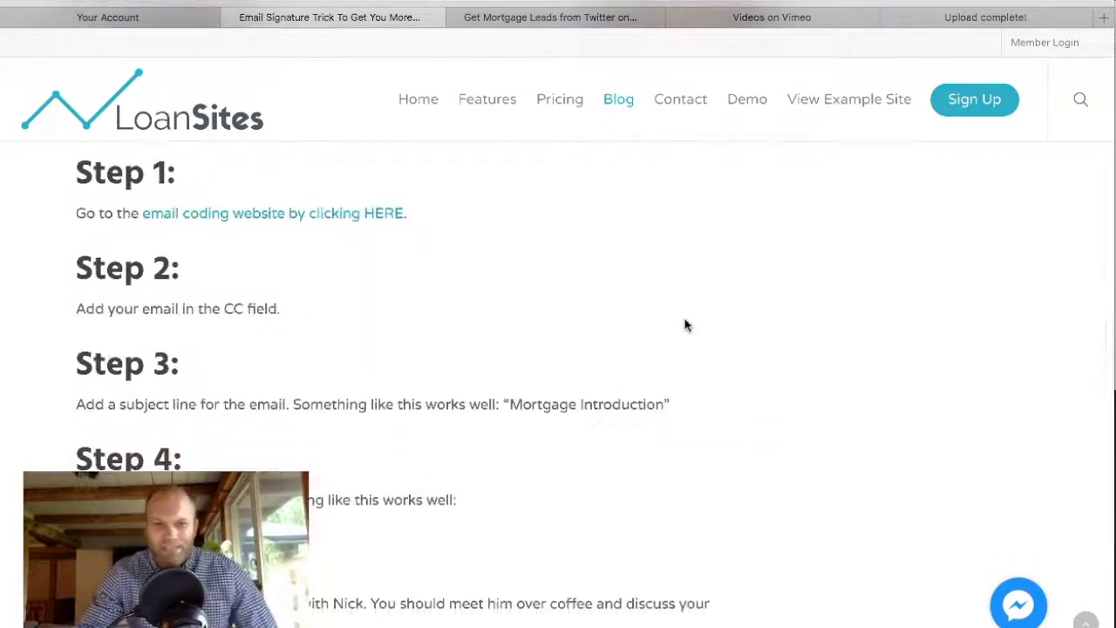
click(675, 323)
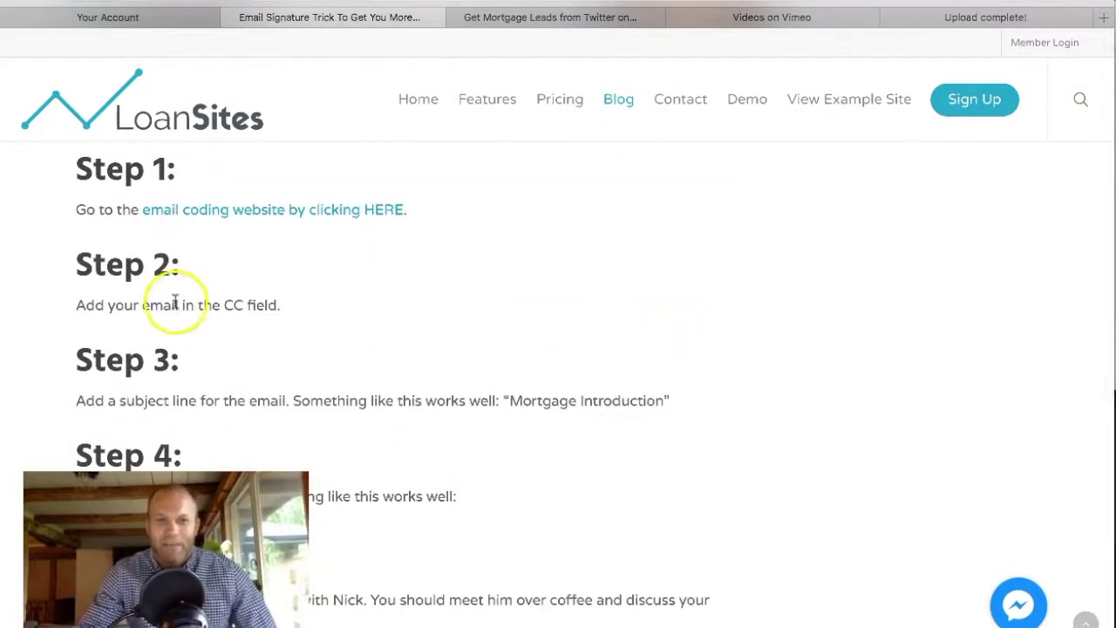
Step: Open the mailto builder linked from Step 1 and read Step 2's cc instruction on the blog
click(247, 212)
scroll(274, 170, down, 4)
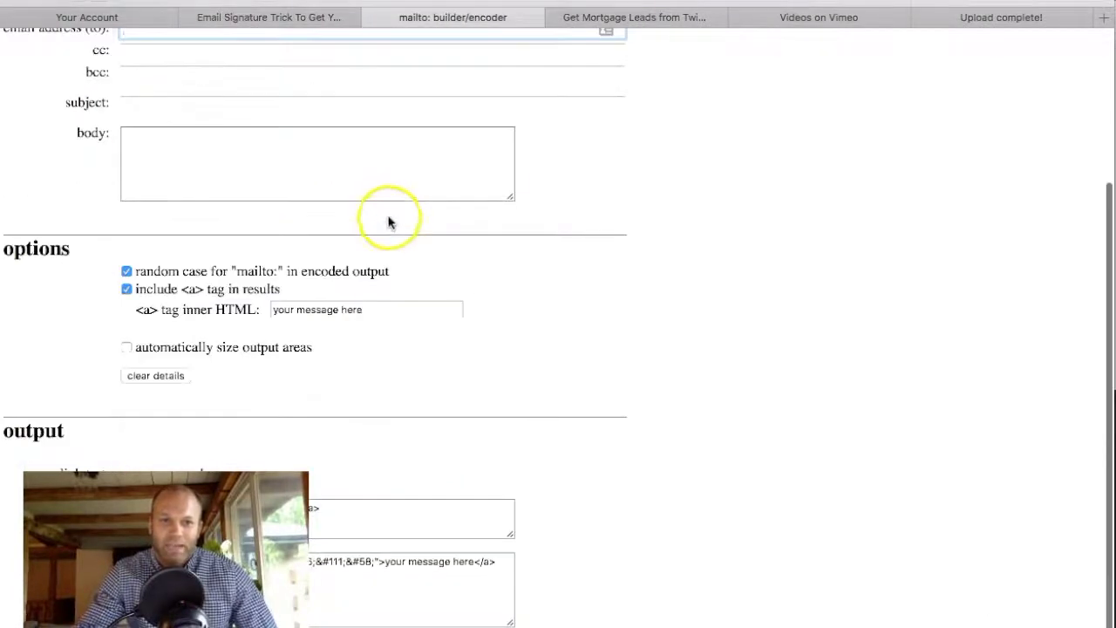
scroll(532, 270, up, 4)
mouse_move(268, 18)
click(299, 22)
scroll(282, 337, down, 1)
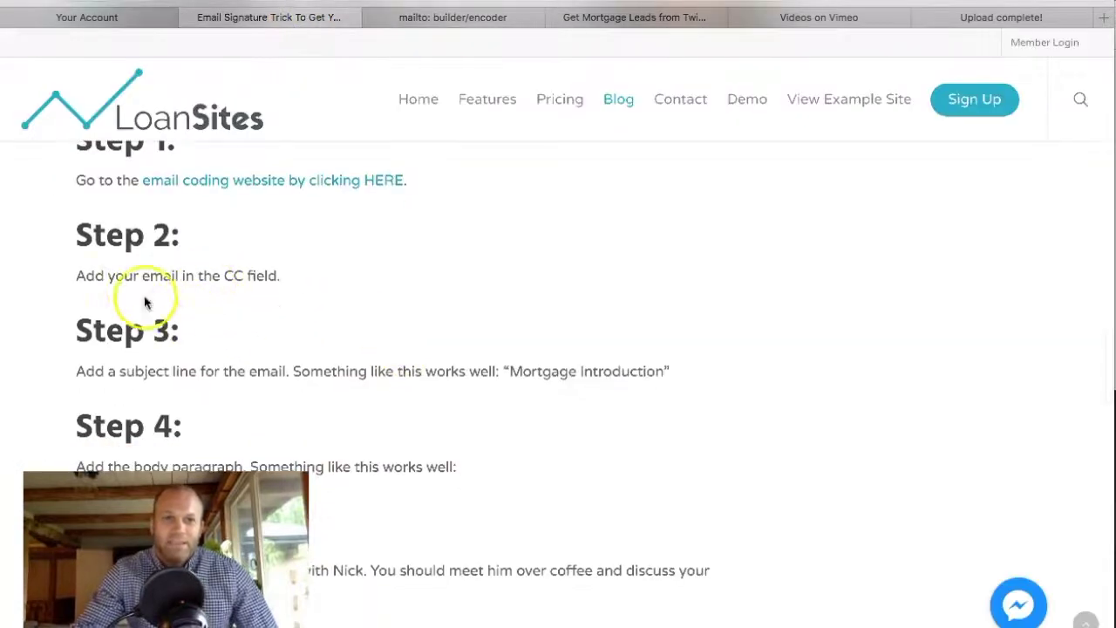
drag(108, 277, 381, 282)
click(368, 297)
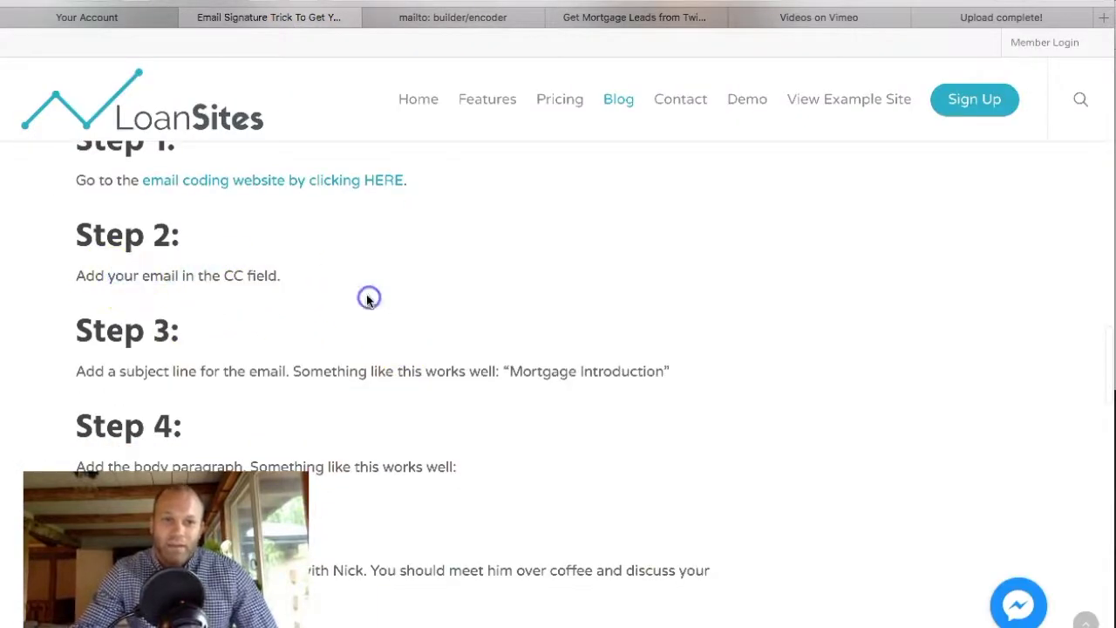
Step: Enter your own email address in the builder's cc field
click(449, 18)
click(145, 258)
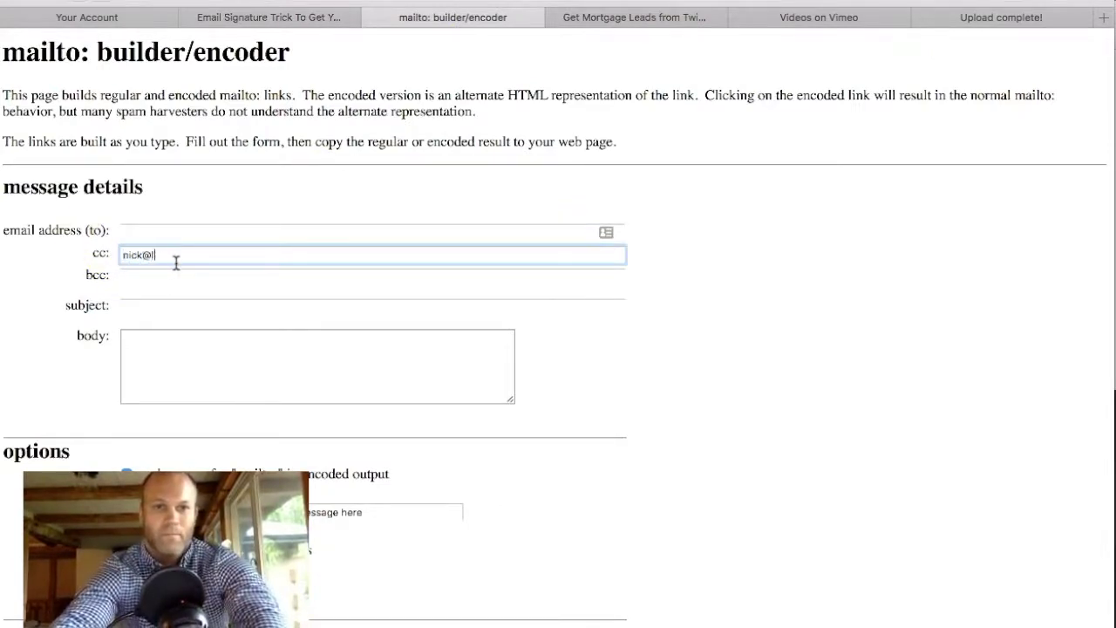
text(.co)
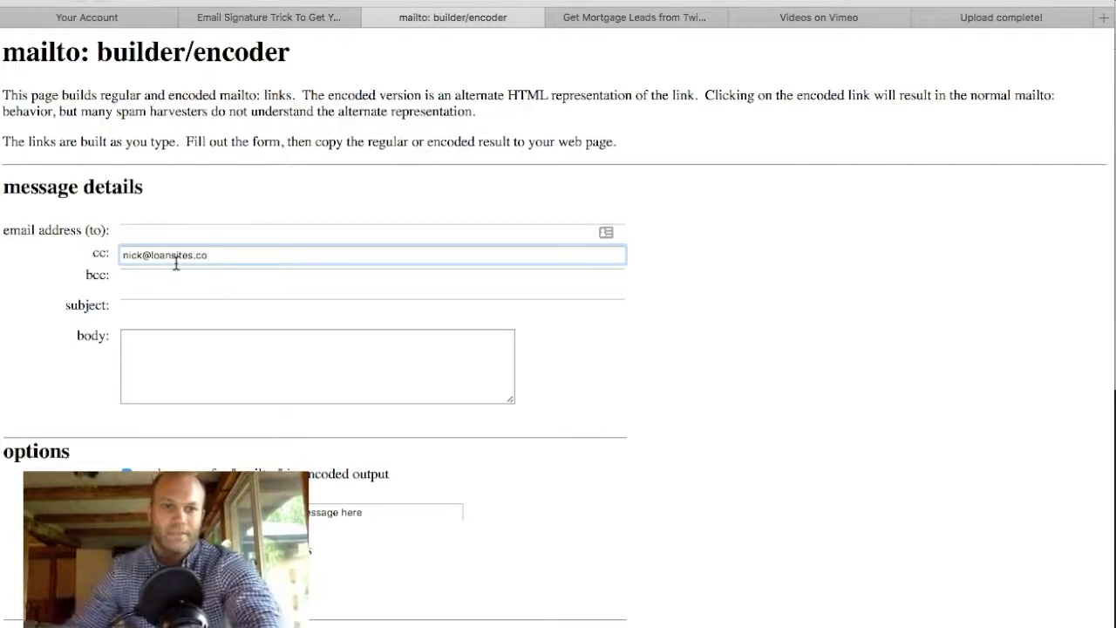
click(387, 303)
Step: Copy 'Mortgage Introduction' from the blog and paste it as the subject
click(270, 17)
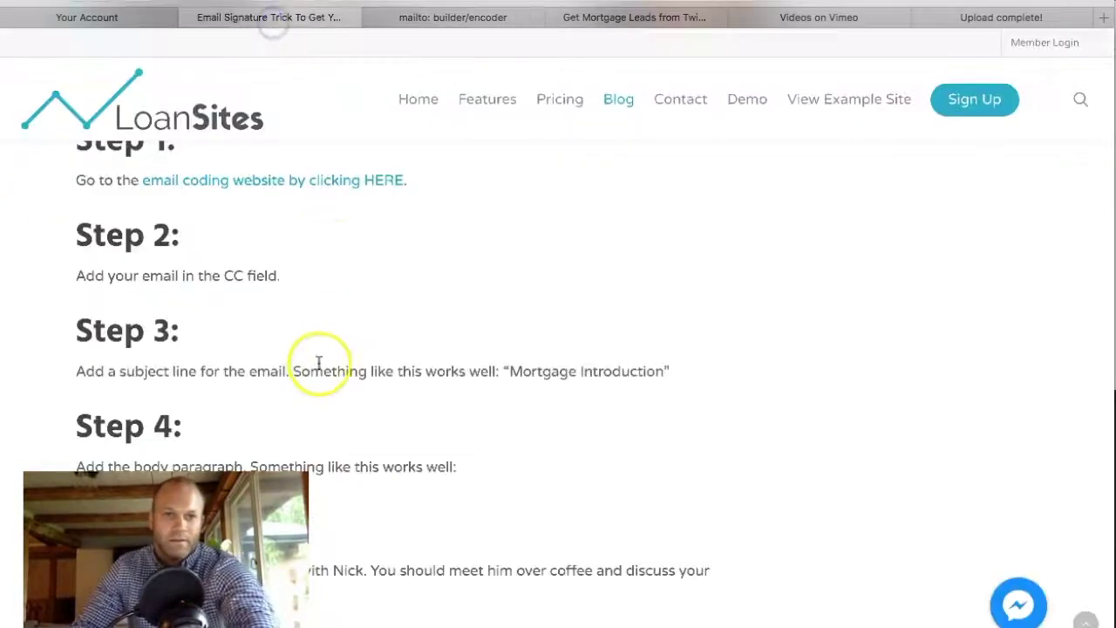
scroll(261, 349, down, 3)
click(499, 250)
drag(508, 247, 630, 245)
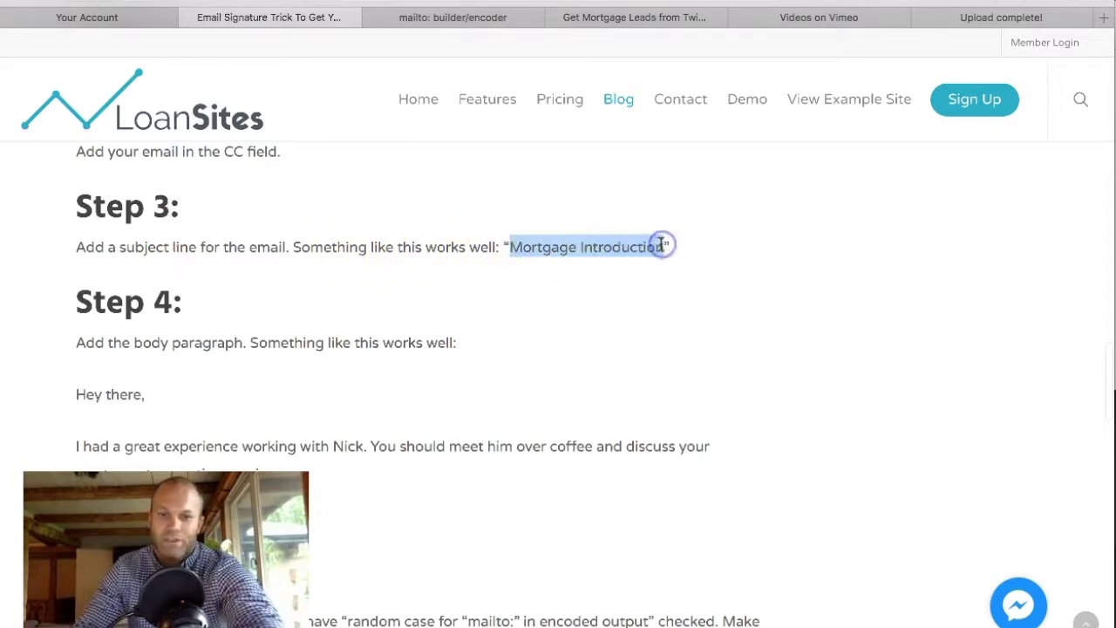
click(437, 17)
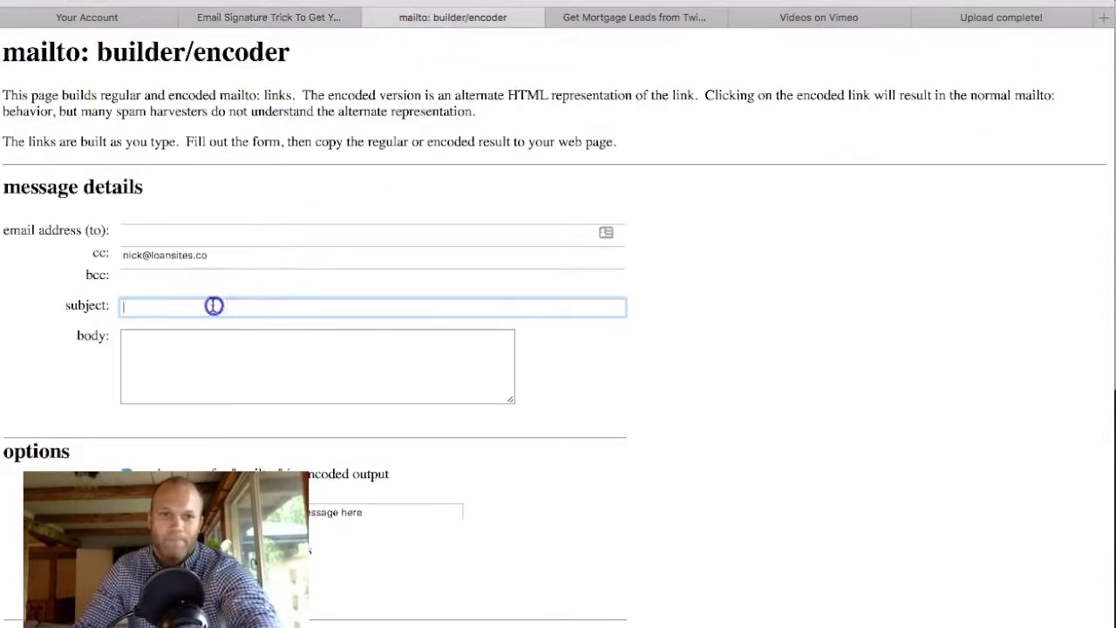
text(Mortgage Introduction)
Step: Select and copy the blog's Step 4 sample message, from 'Hey there,' through 'Talk later,'
click(255, 21)
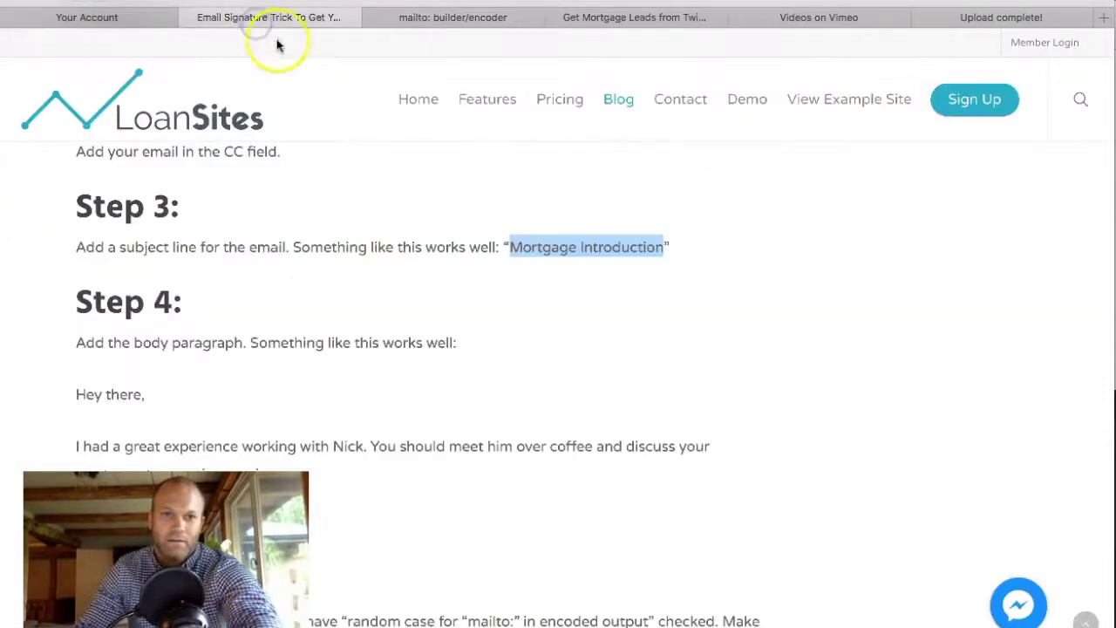
scroll(219, 227, down, 3)
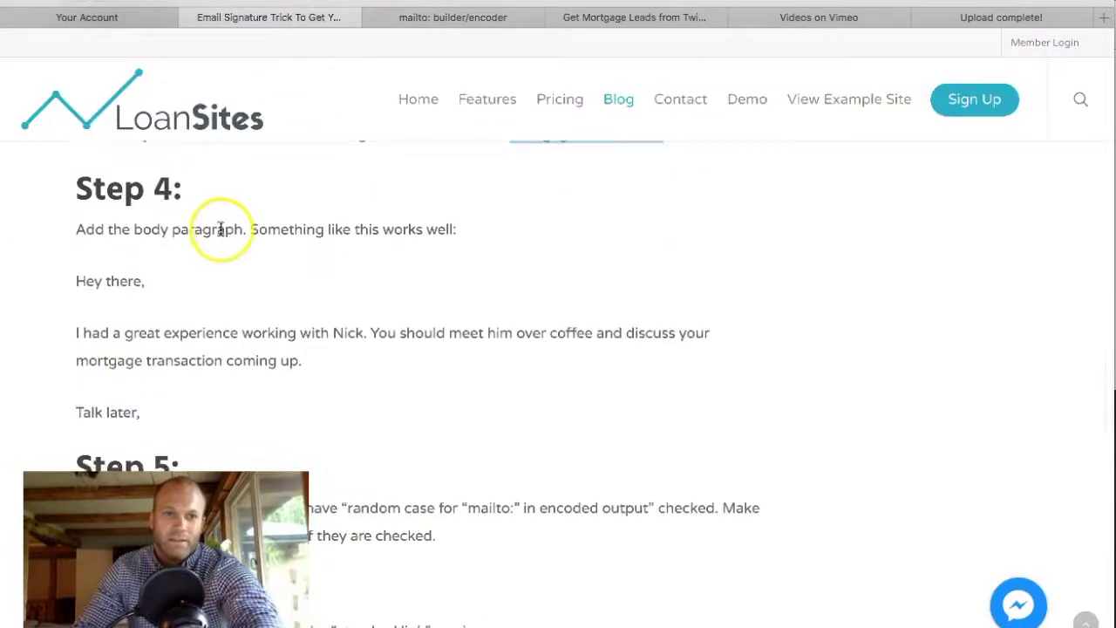
drag(84, 230, 476, 237)
scroll(250, 251, down, 1)
click(95, 252)
mouse_move(76, 254)
mouse_down()
mouse_move(177, 274)
mouse_move(193, 303)
mouse_move(355, 317)
mouse_up()
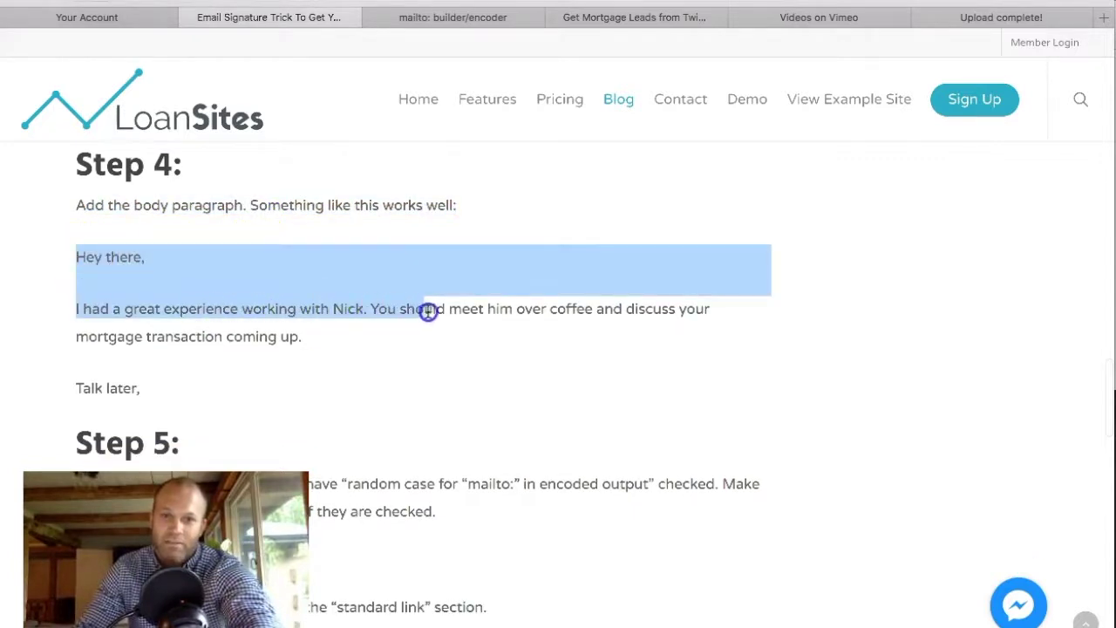
drag(444, 312, 459, 320)
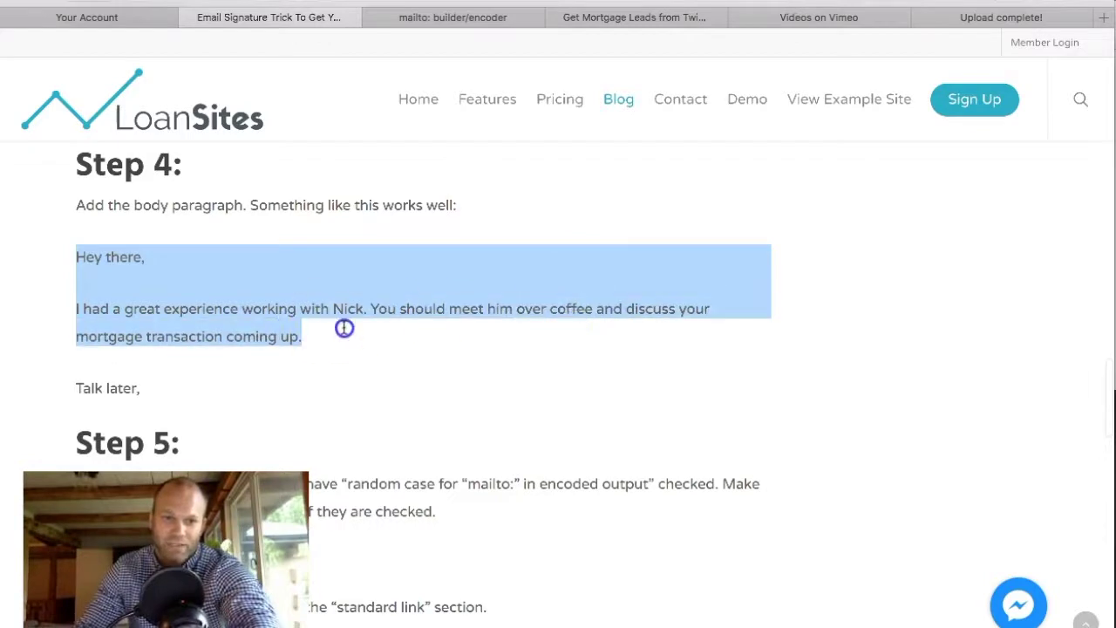
drag(343, 330, 268, 385)
key(super+c)
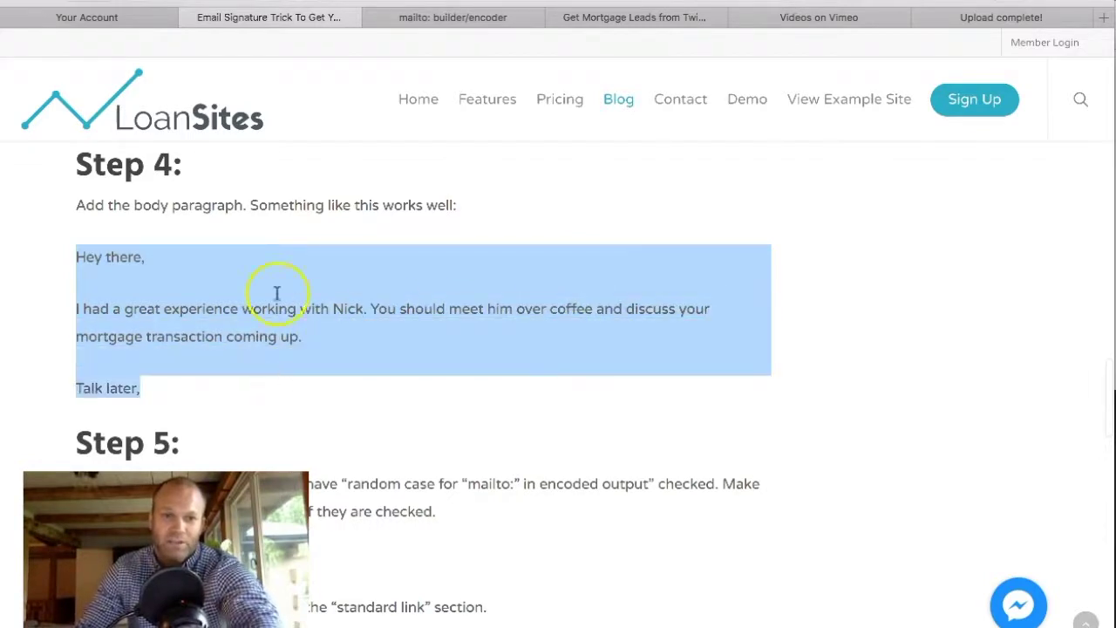
Step: Paste the sample message into the body, adding a blank line and 'and his mortgage team'
click(454, 17)
click(250, 341)
key(super+v)
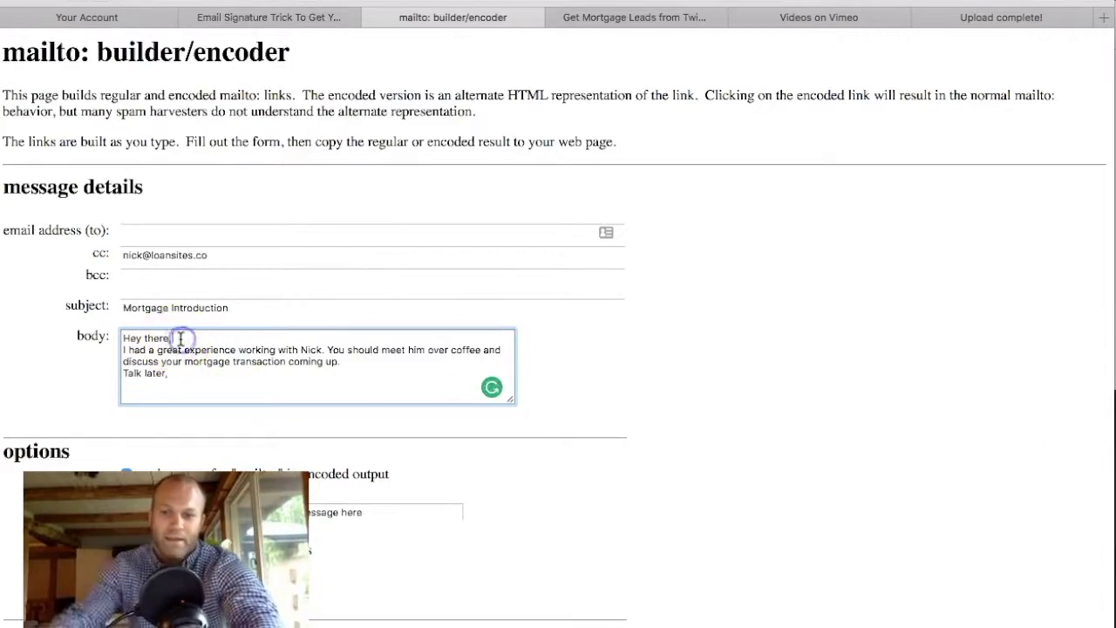
click(181, 338)
key(Return)
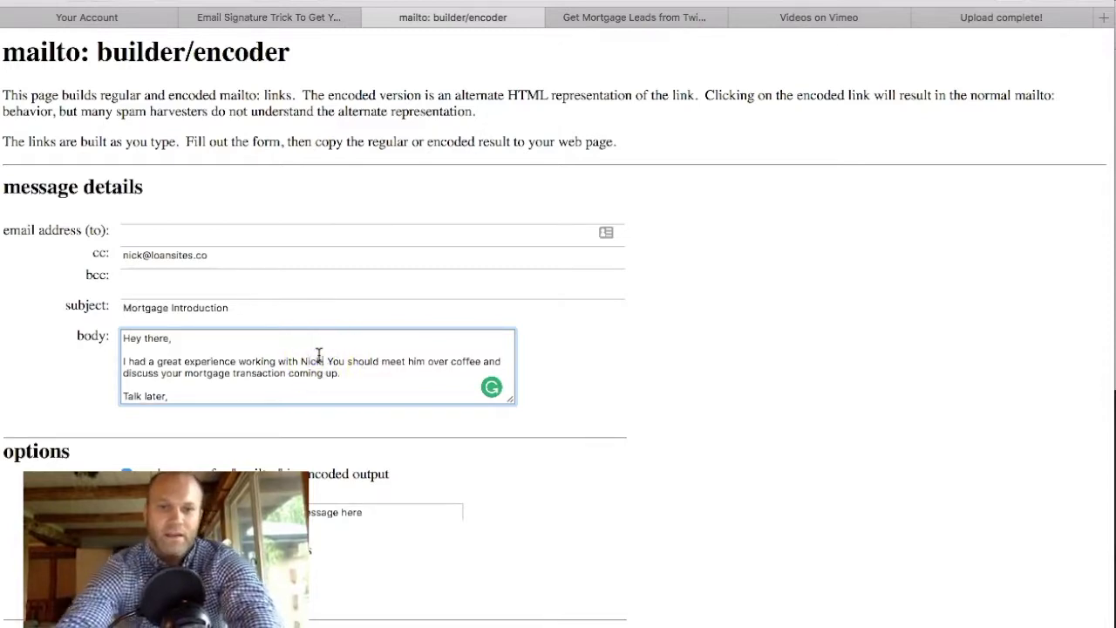
text(and his mortgage team)
click(313, 354)
click(650, 397)
scroll(138, 371, down, 1)
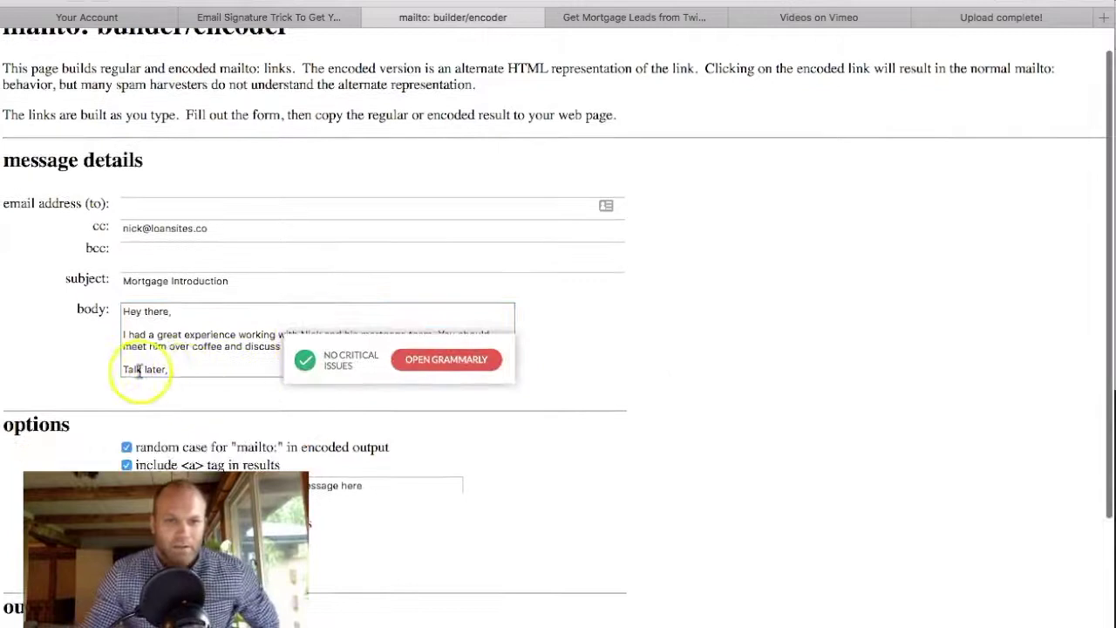
click(200, 366)
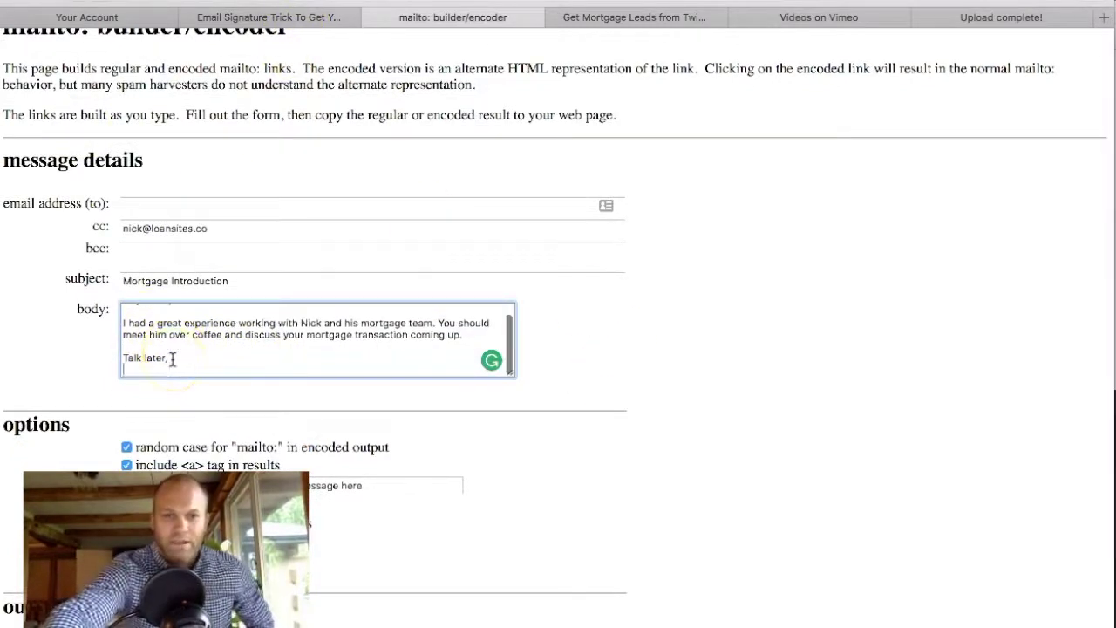
Step: Look up the random case option named in the blog's Step 5
click(267, 19)
scroll(503, 274, down, 5)
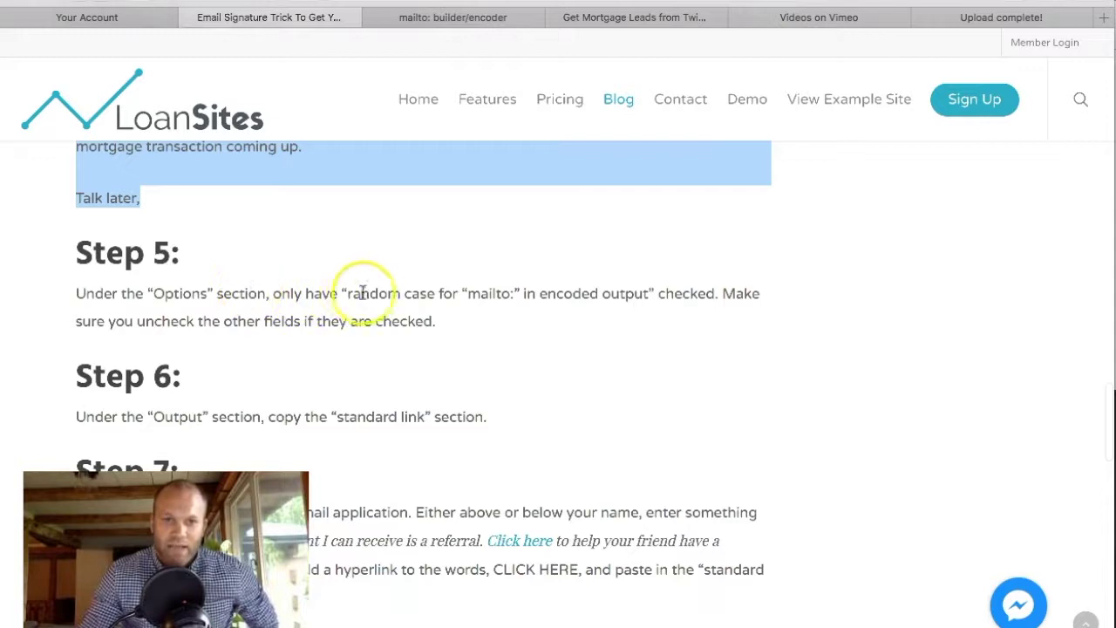
drag(351, 291, 415, 292)
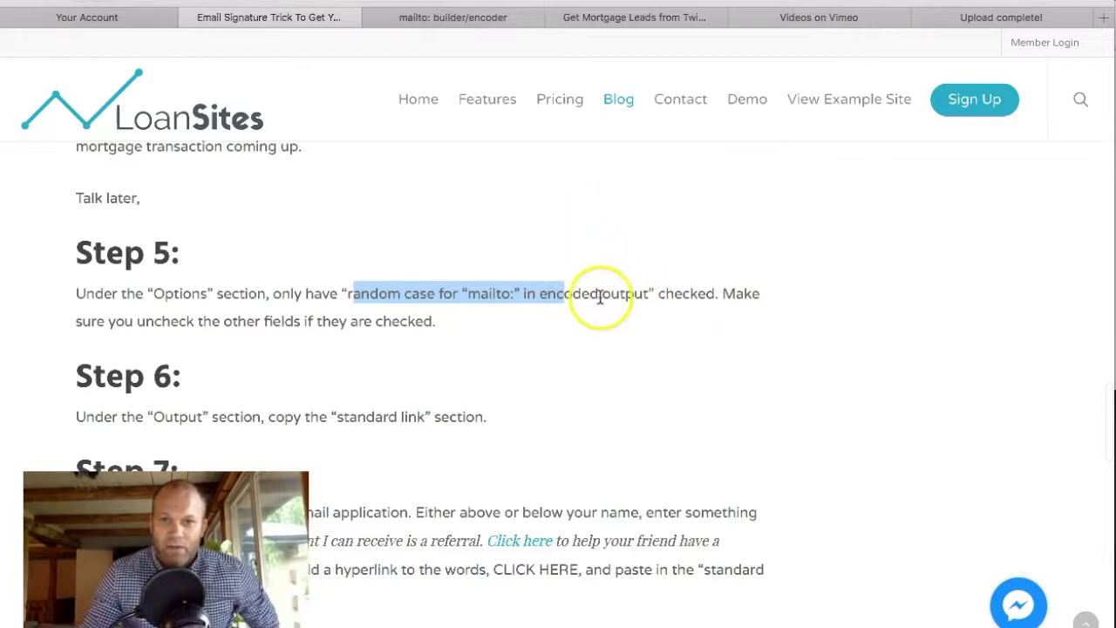
click(600, 296)
click(484, 19)
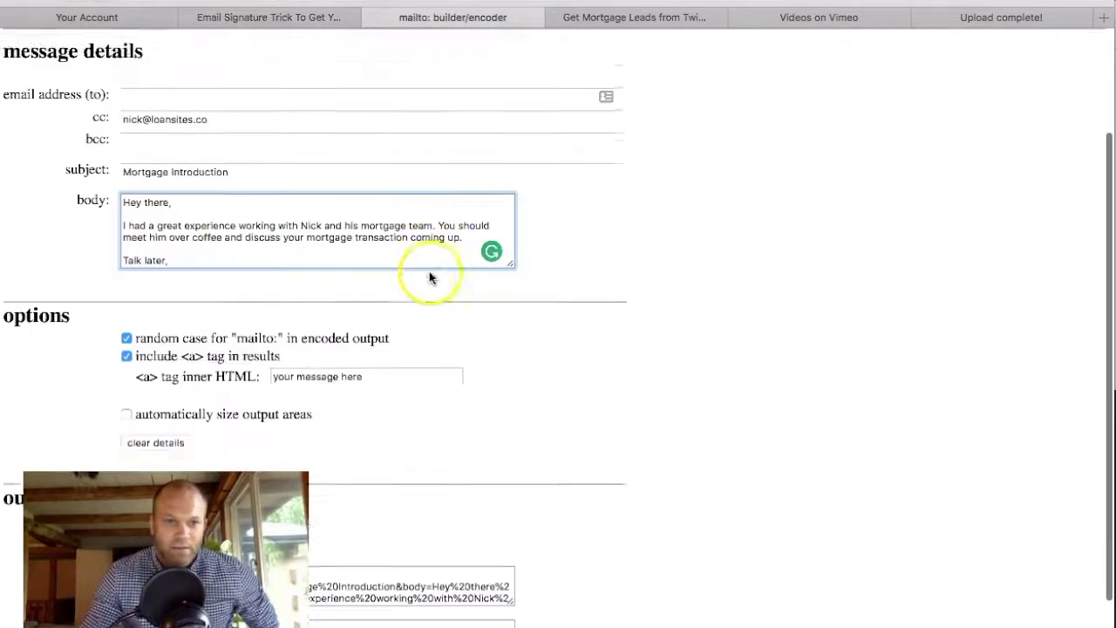
Step: Turn off 'include <a> tag in results', leaving only 'random case for mailto:' enabled
scroll(429, 277, down, 1)
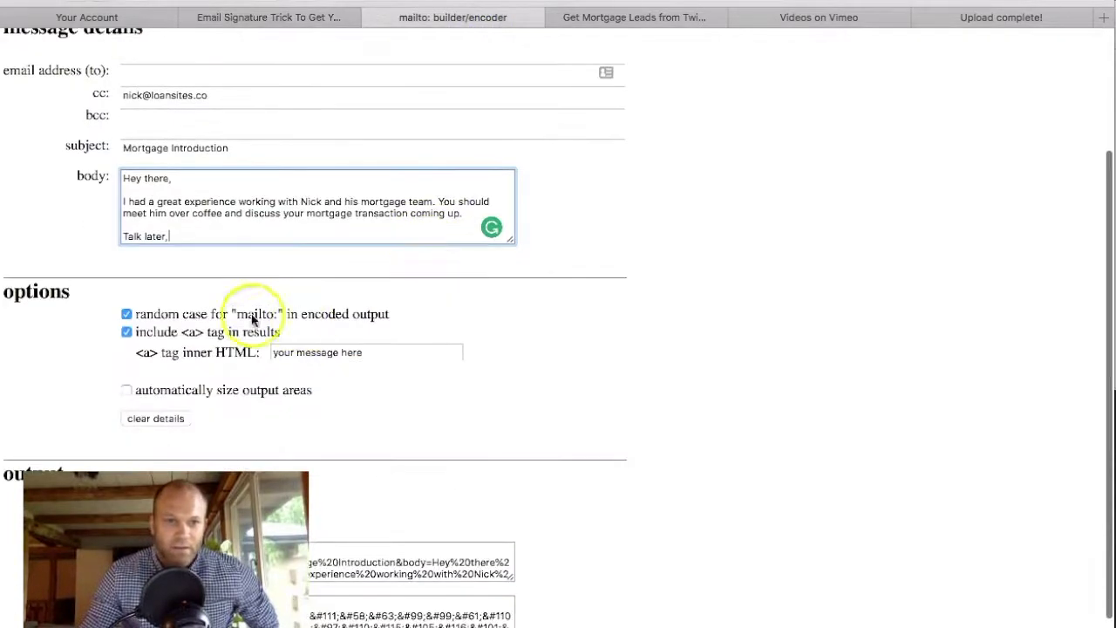
click(127, 333)
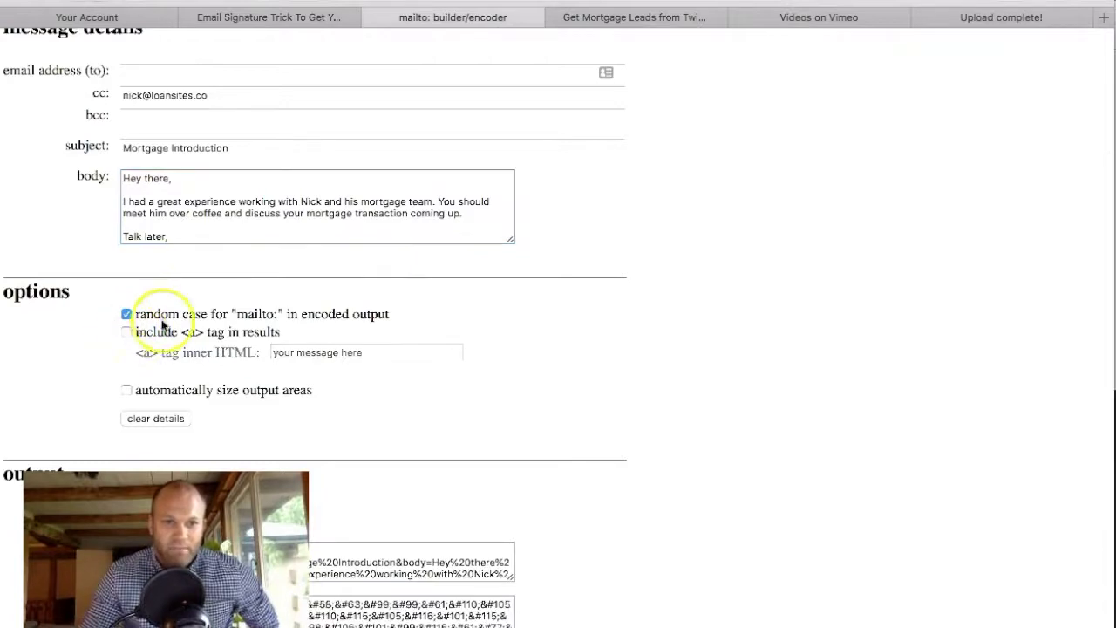
scroll(611, 351, down, 2)
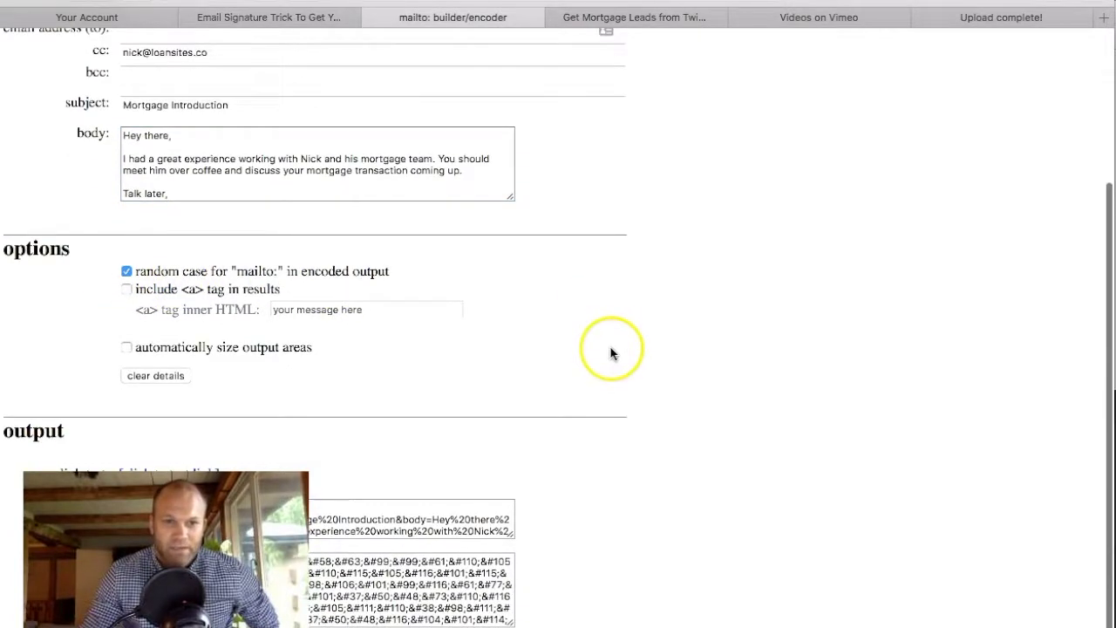
click(306, 17)
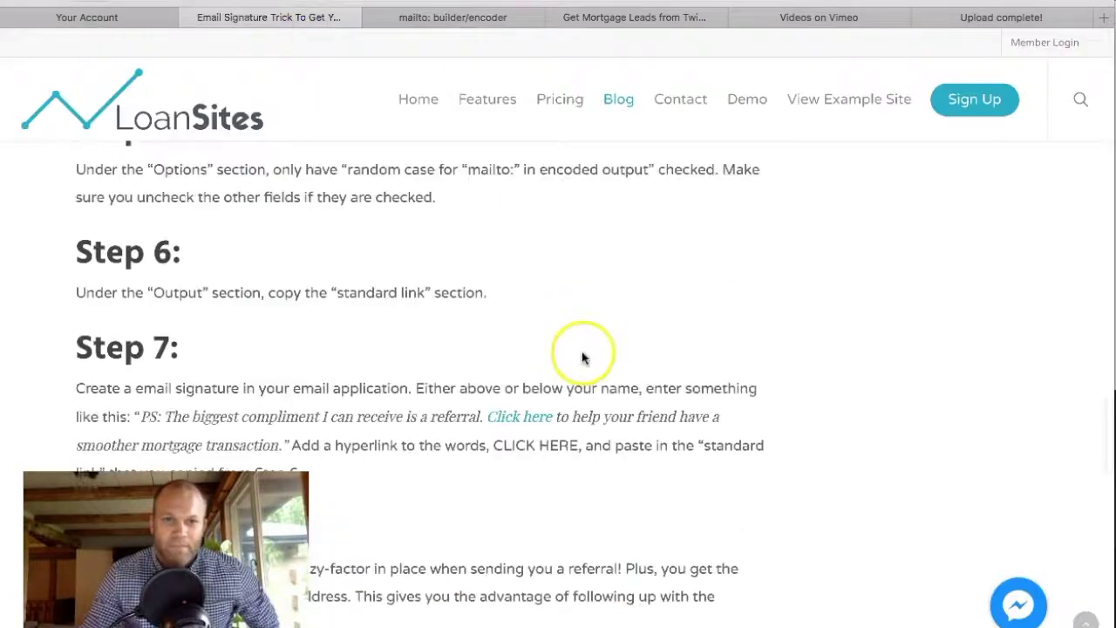
scroll(583, 358, down, 1)
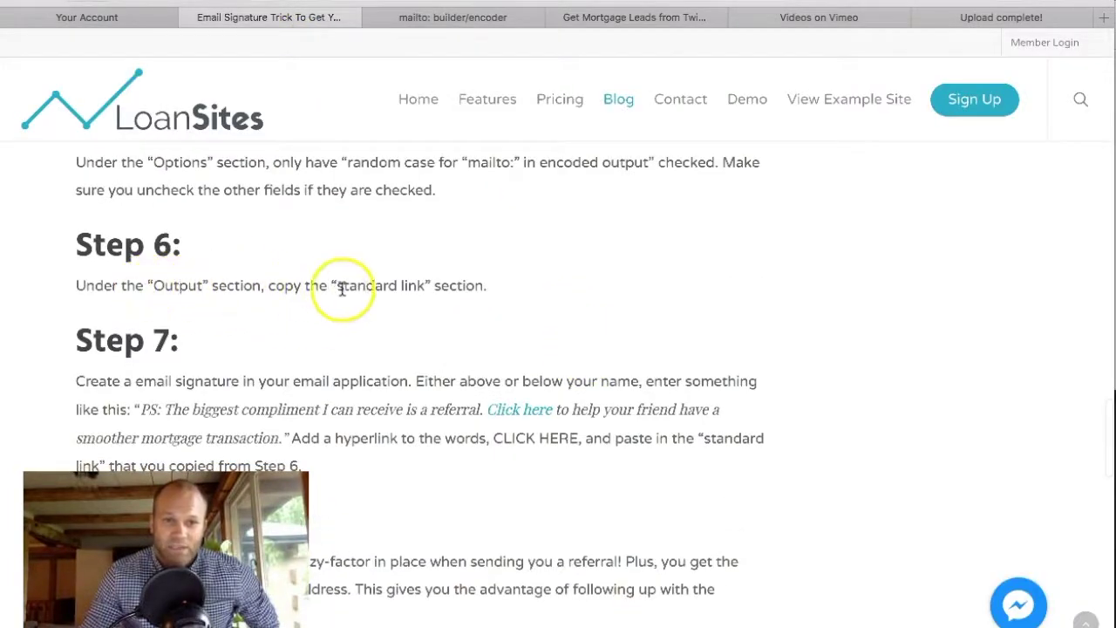
click(494, 19)
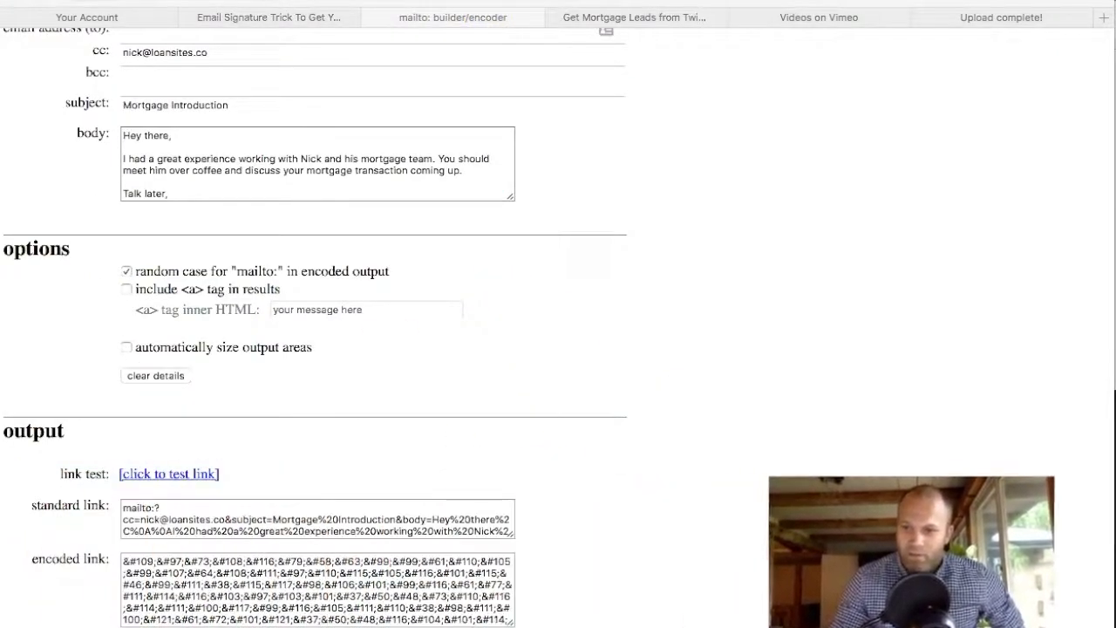
Step: Copy the standard mailto link and select the blog's Step 7 PS referral sentence
click(147, 518)
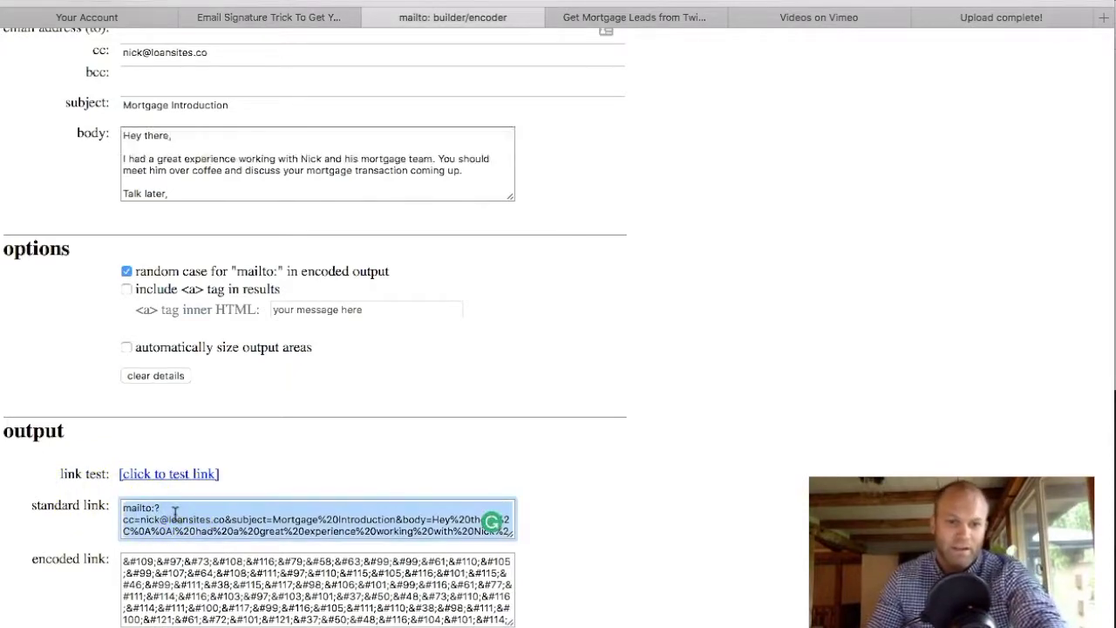
right_click(170, 510)
click(233, 468)
click(262, 19)
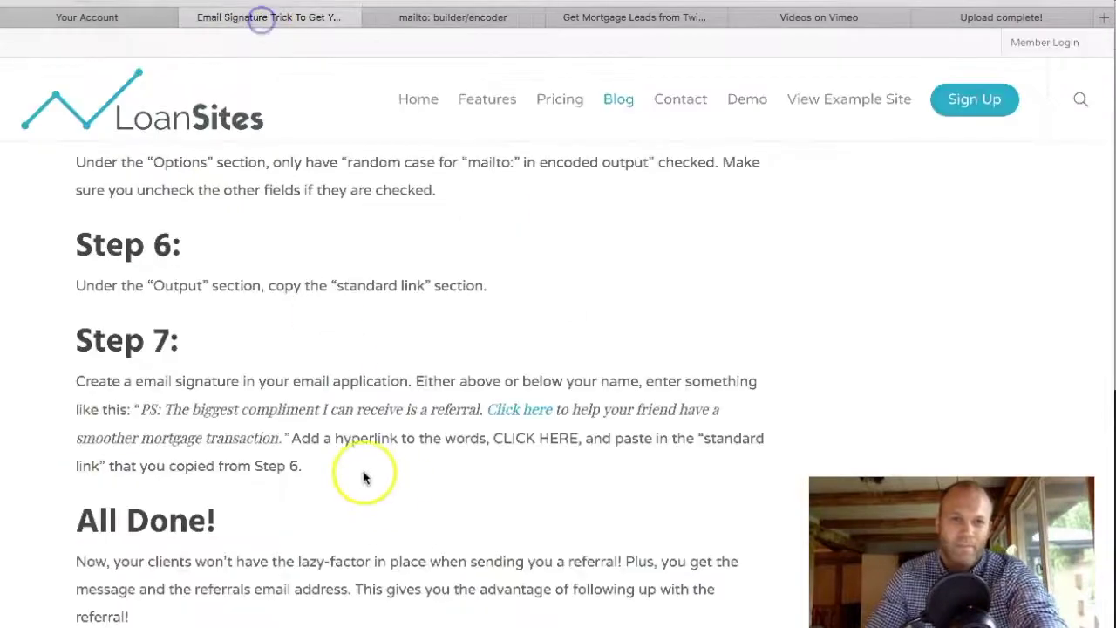
scroll(341, 466, down, 1)
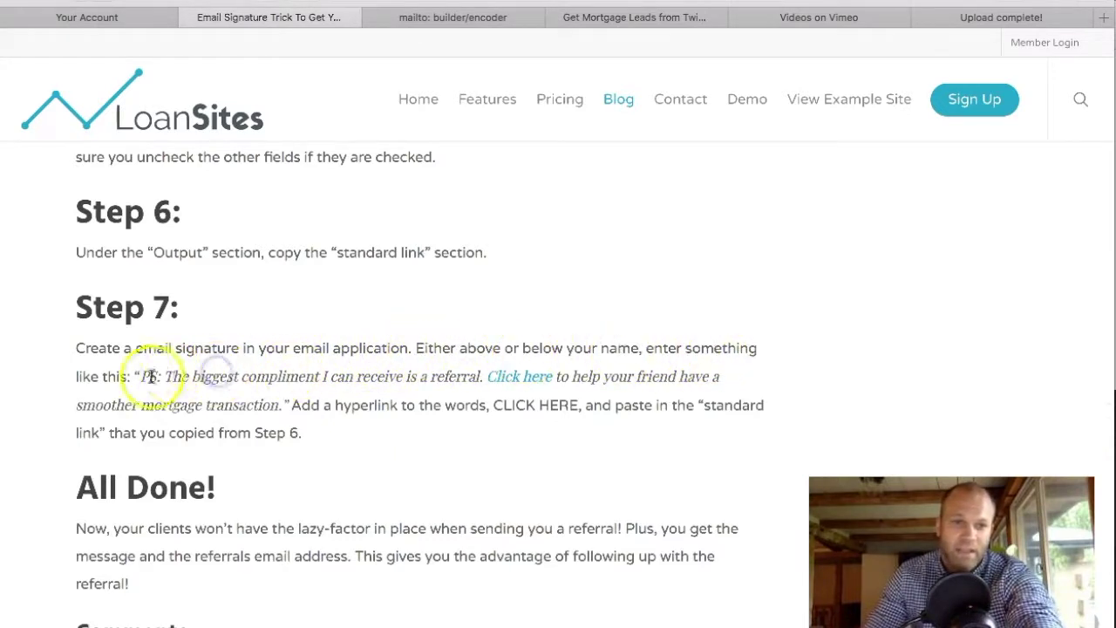
mouse_move(140, 376)
mouse_down()
mouse_move(523, 394)
mouse_move(536, 379)
mouse_move(702, 377)
mouse_move(269, 376)
mouse_move(275, 397)
mouse_up()
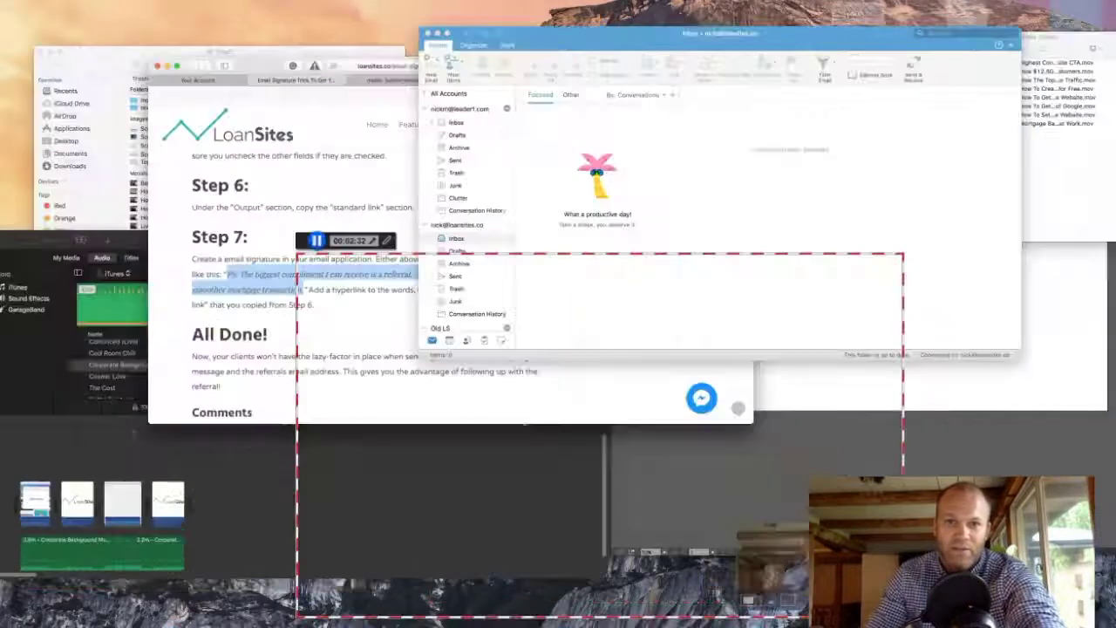
Step: Open Outlook's Preferences
click(598, 262)
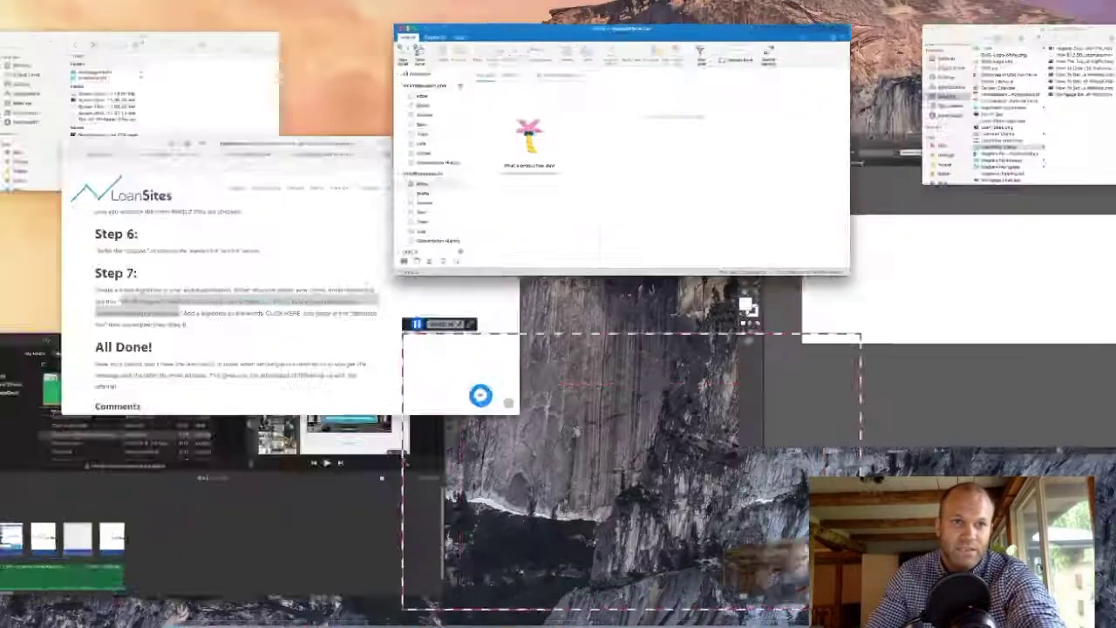
click(40, 2)
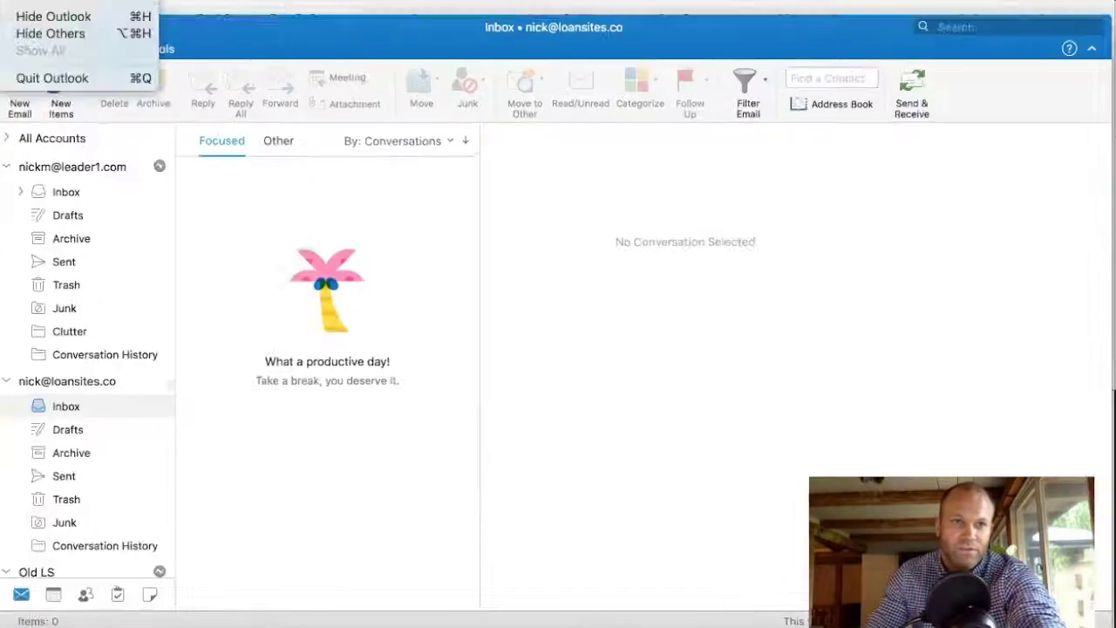
key(super+comma)
Step: Add a new signature in Signatures preferences and paste the PS referral sentence into it
click(541, 297)
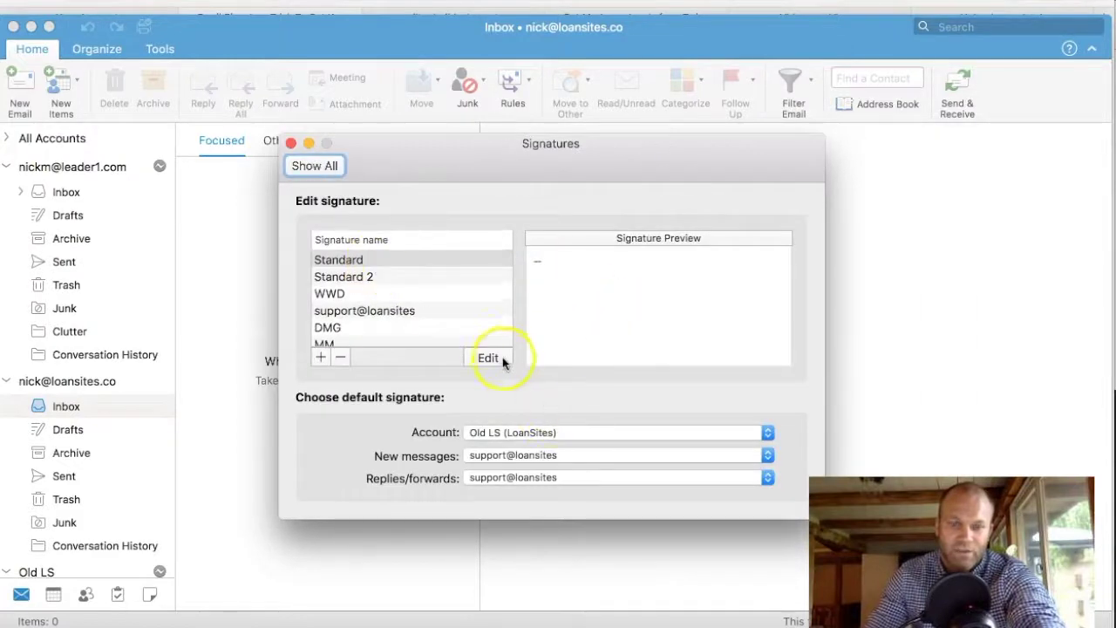
click(321, 357)
key(super+a)
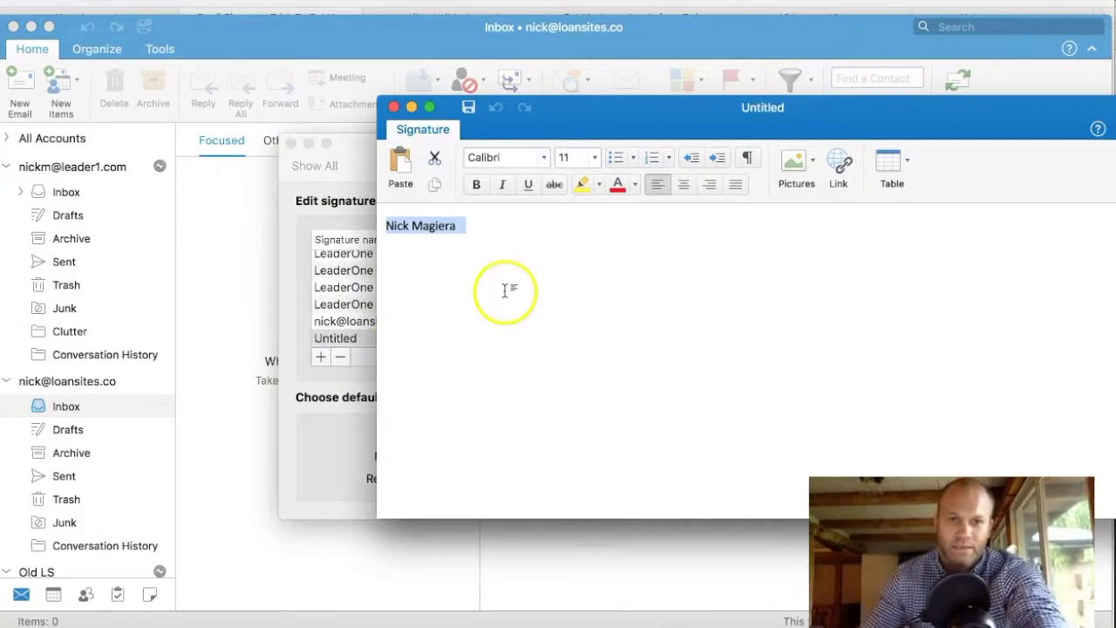
key(super+v)
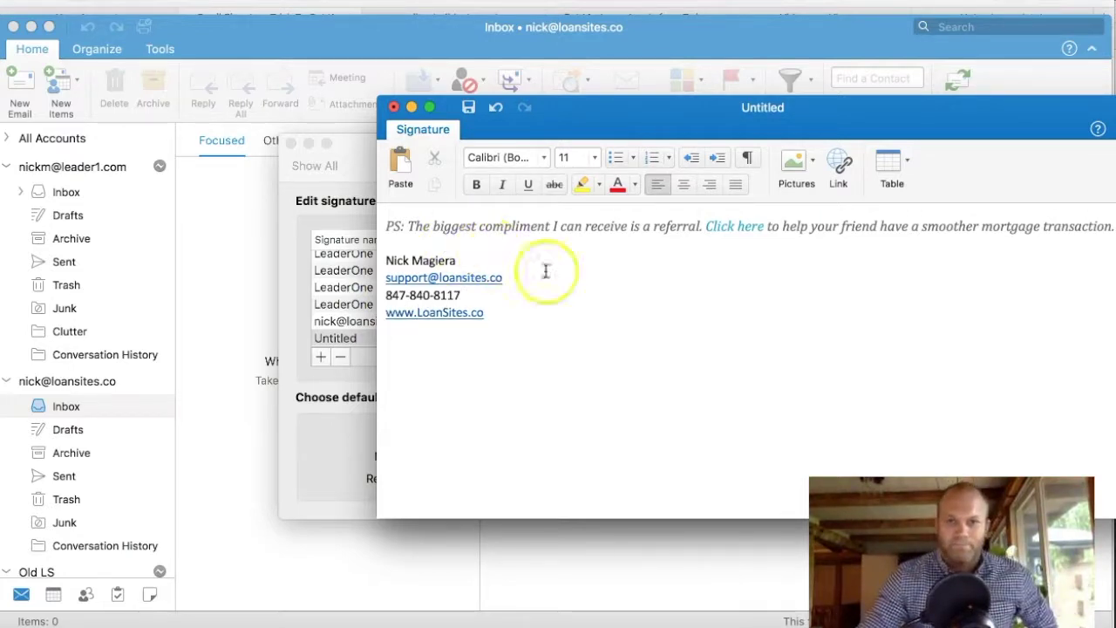
Step: Copy the standard mailto link again and return to the signature's 'Click here' words
key(ctrl+Up)
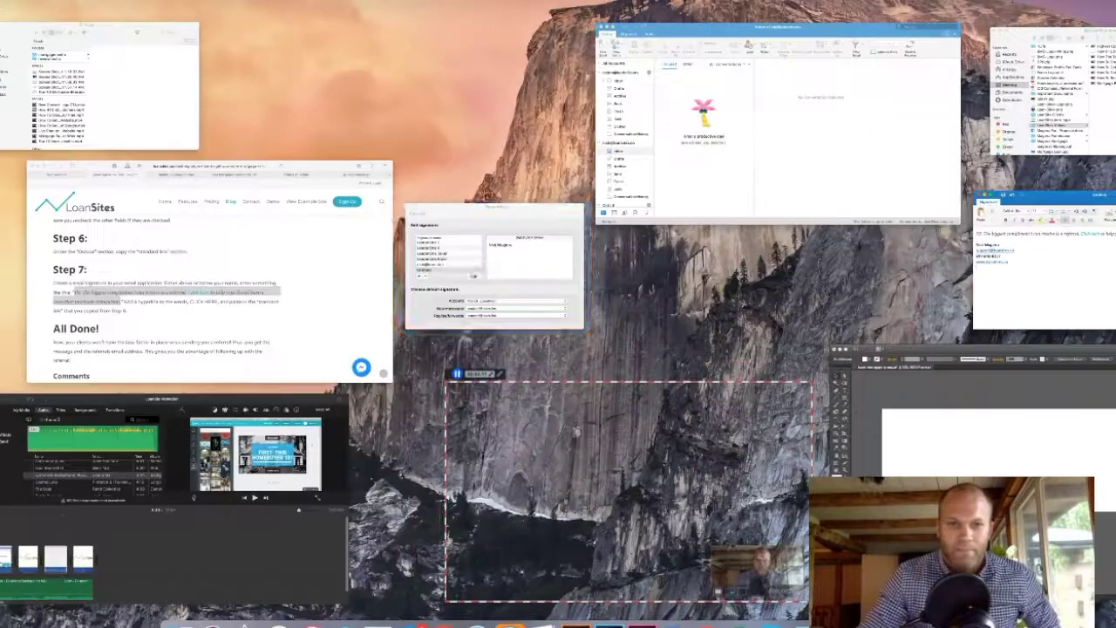
key(ctrl+Up)
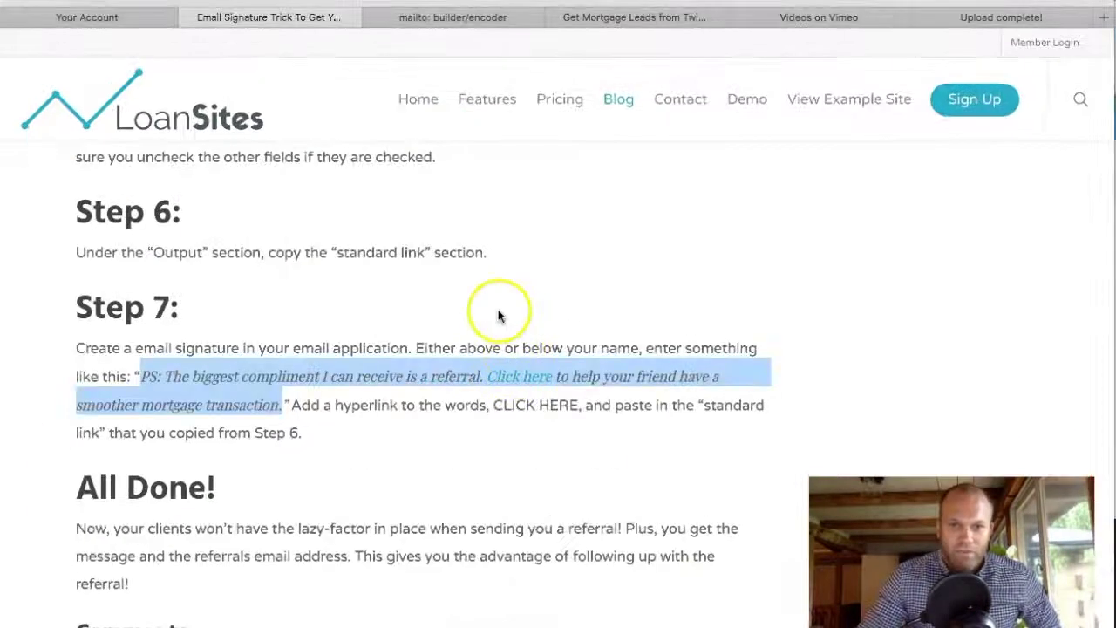
click(499, 313)
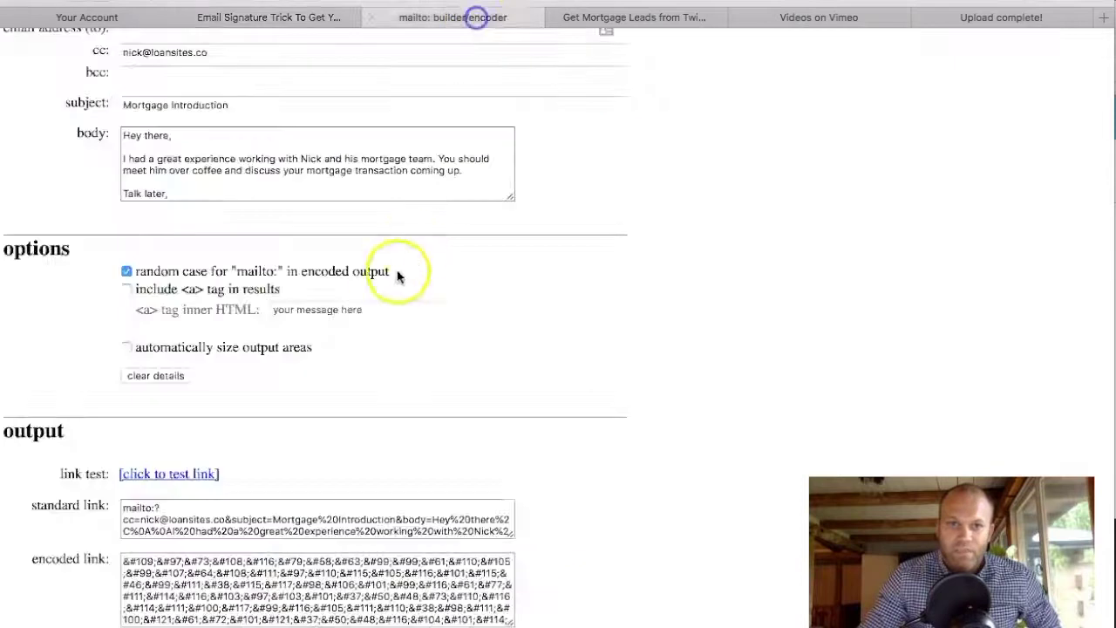
click(200, 521)
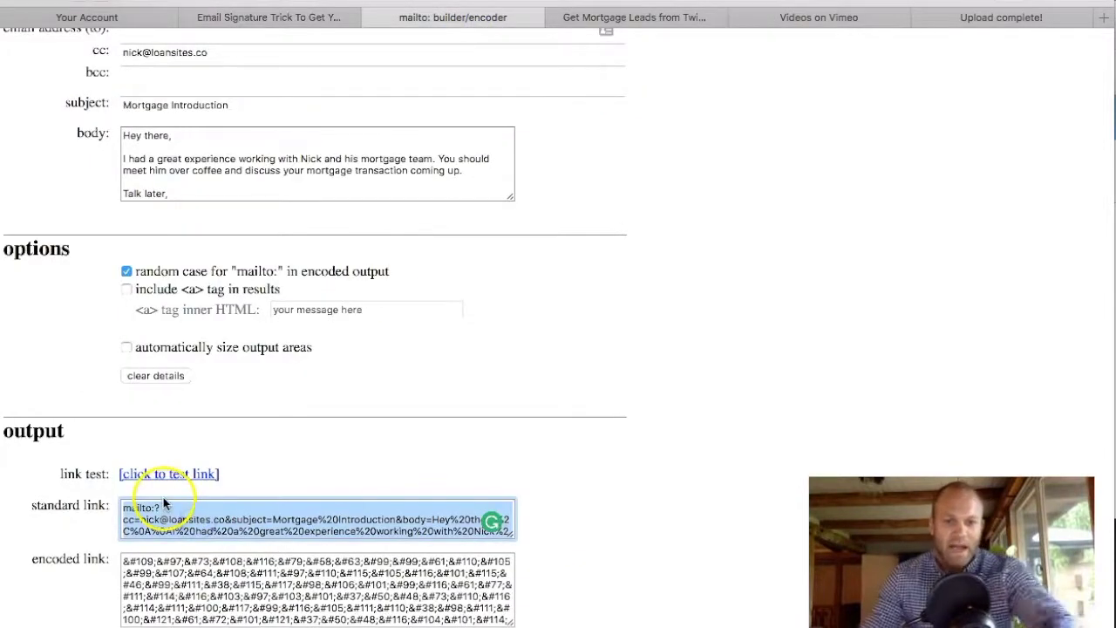
right_click(187, 513)
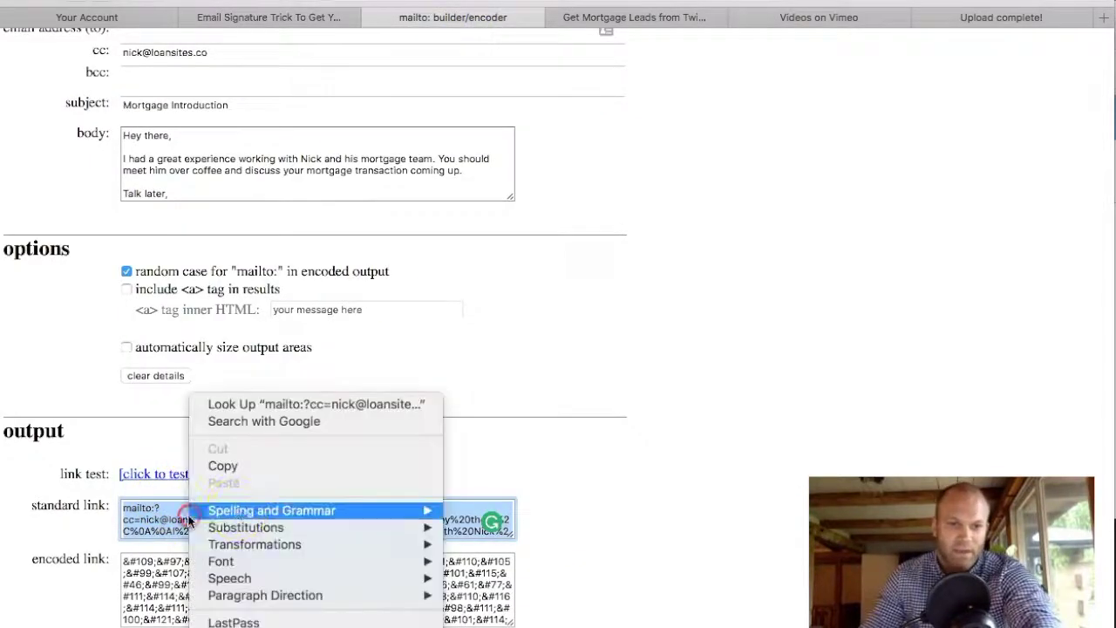
click(243, 466)
click(772, 223)
click(759, 227)
Step: Hyperlink 'Click here' in the signature to the copied mailto link as a web address
drag(758, 227, 704, 226)
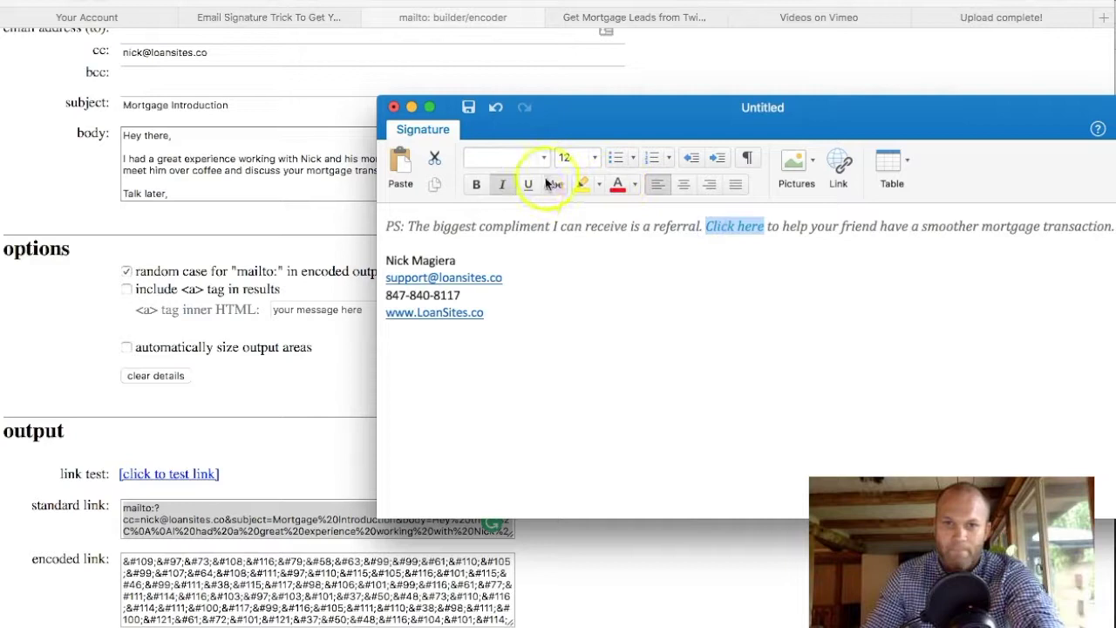
click(844, 170)
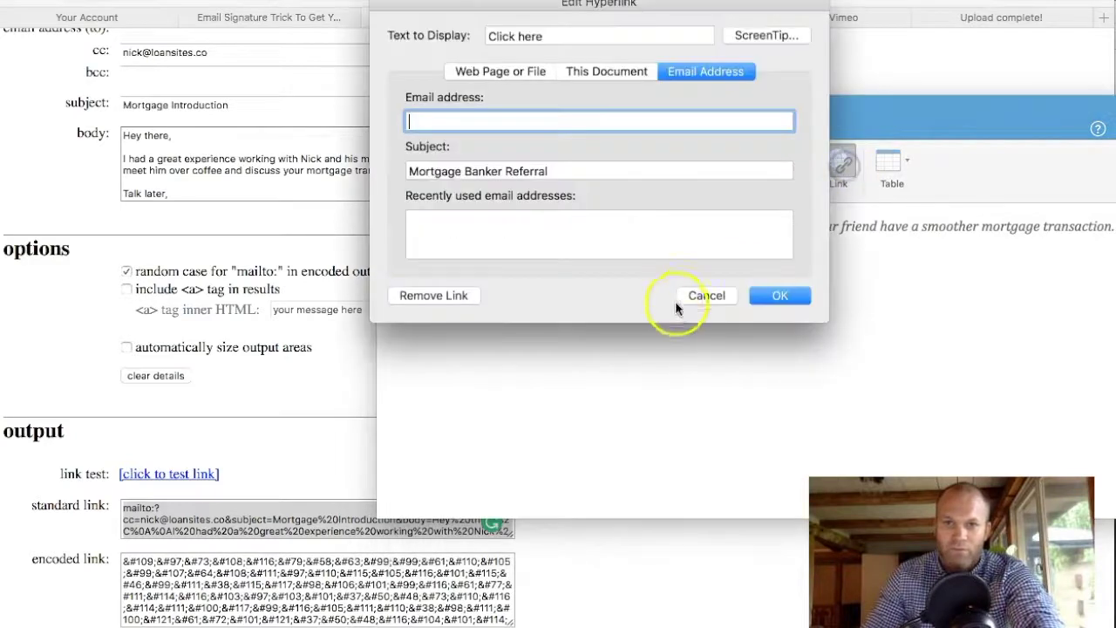
click(461, 120)
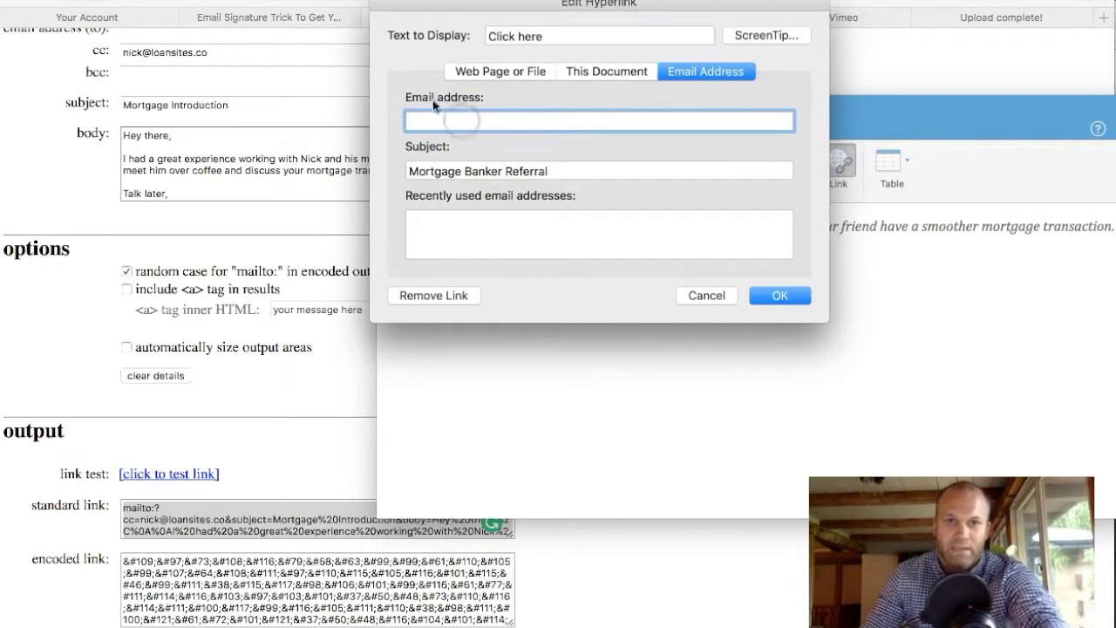
click(578, 75)
click(500, 72)
click(499, 119)
key(super+v)
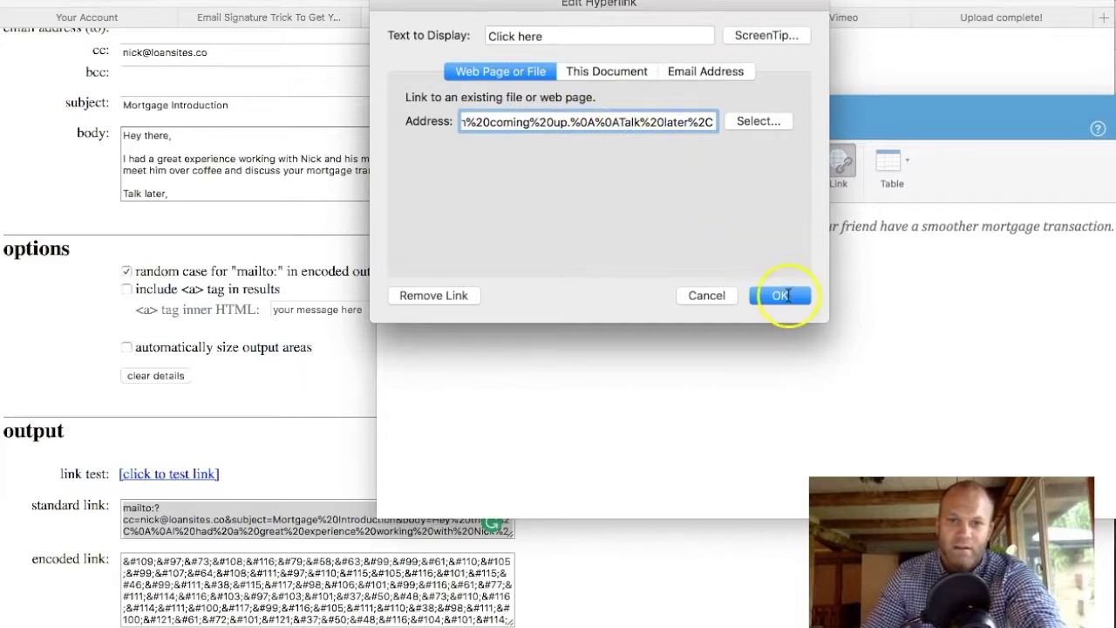
click(782, 295)
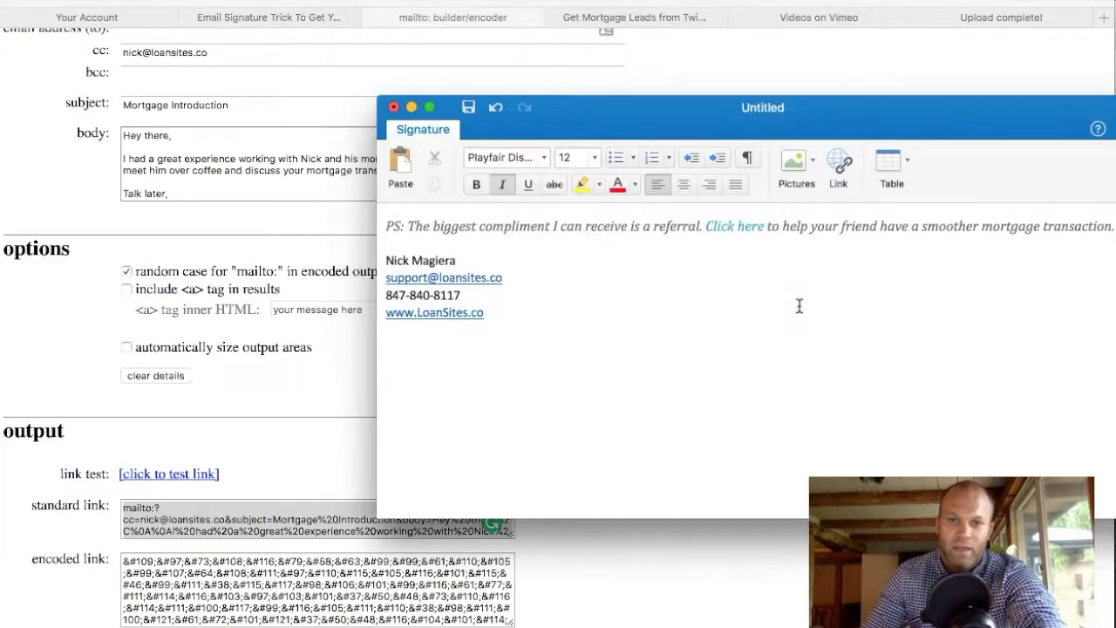
click(556, 277)
Step: Save the signature, rename Untitled to 'Test', and start a new email message
click(393, 107)
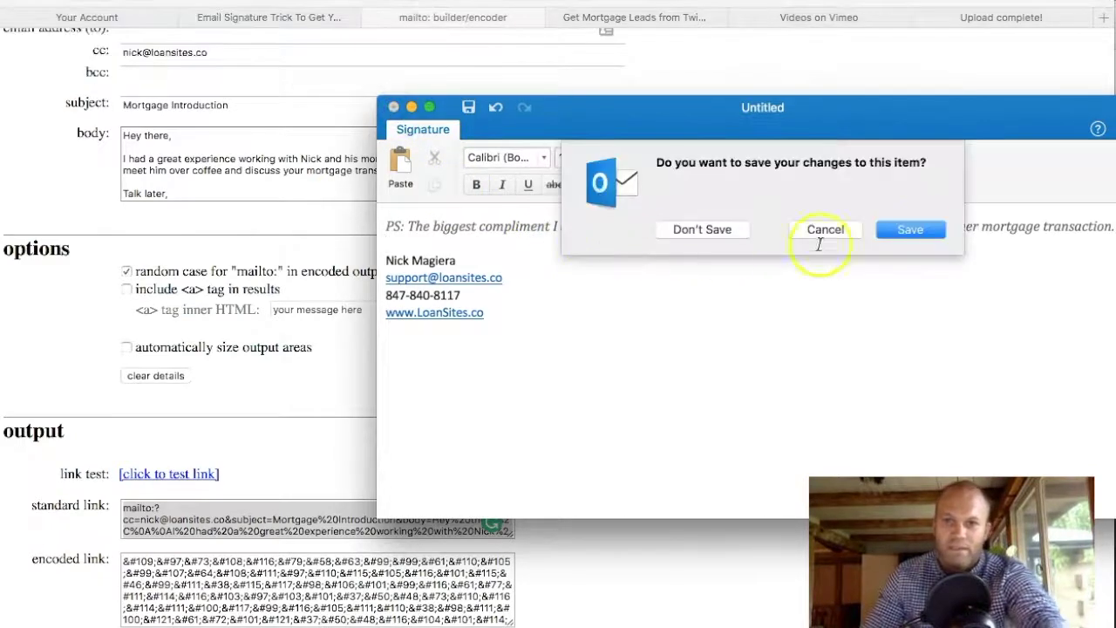
click(920, 230)
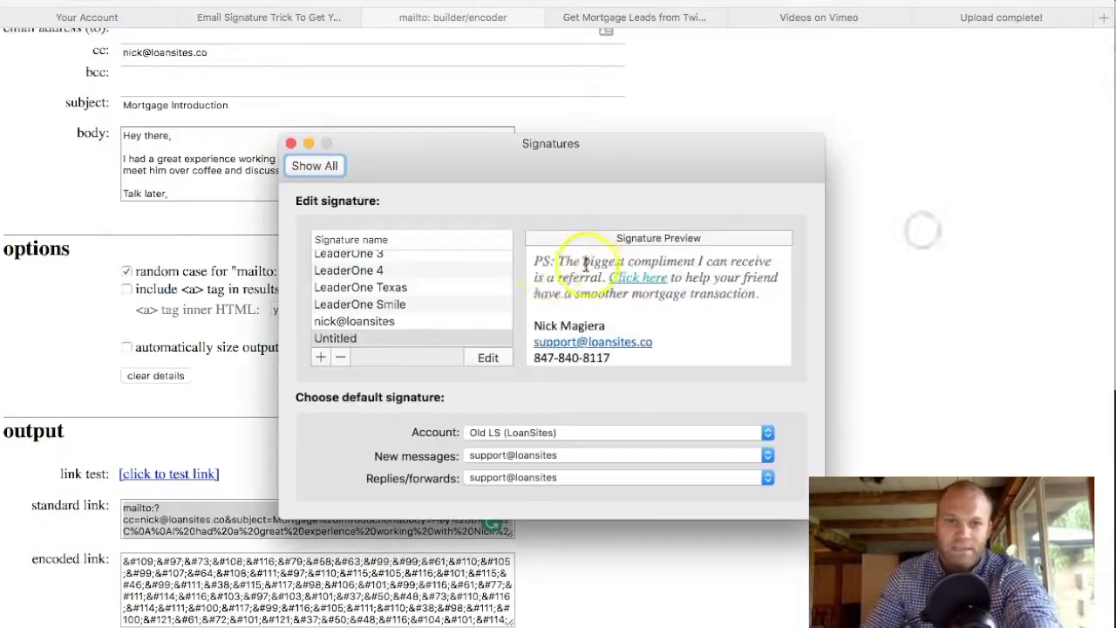
click(342, 338)
click(342, 338)
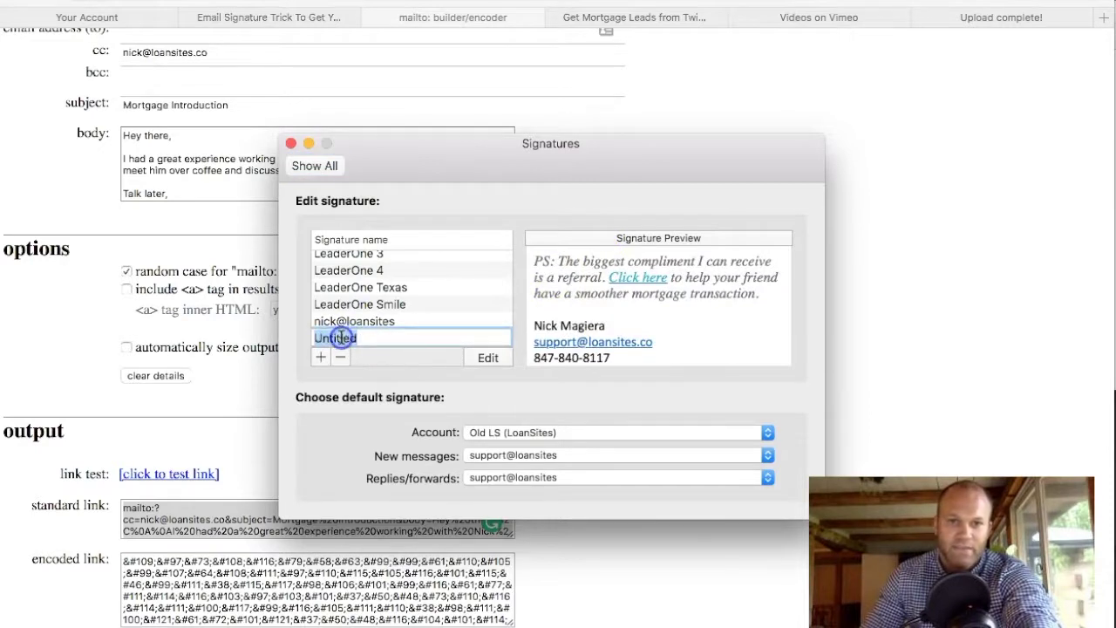
text(Test)
click(397, 377)
click(367, 304)
click(419, 321)
click(388, 339)
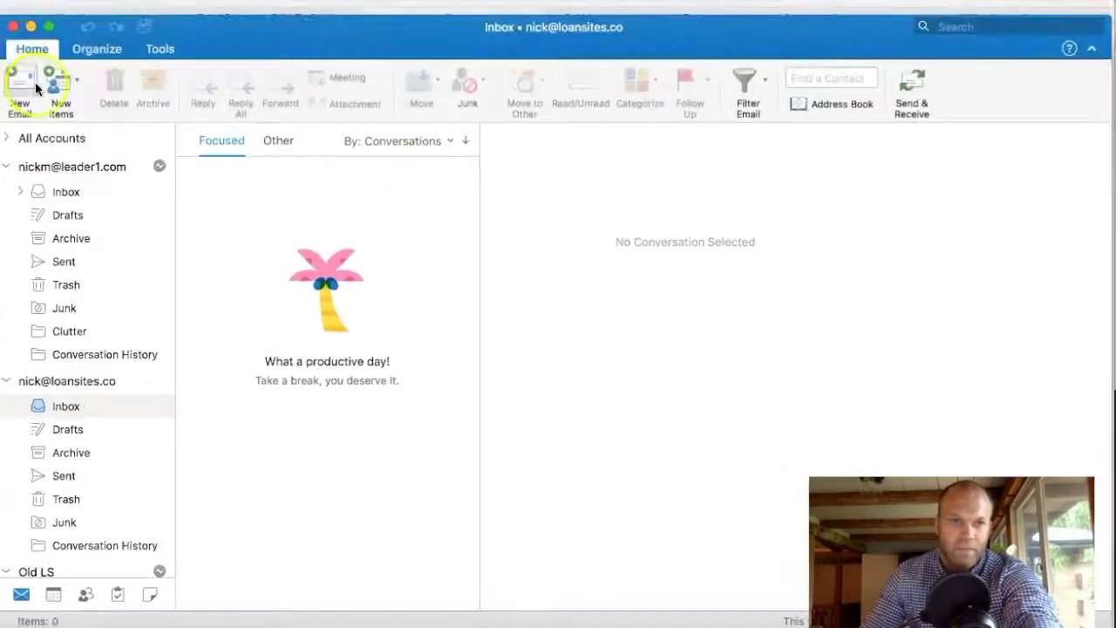
click(35, 86)
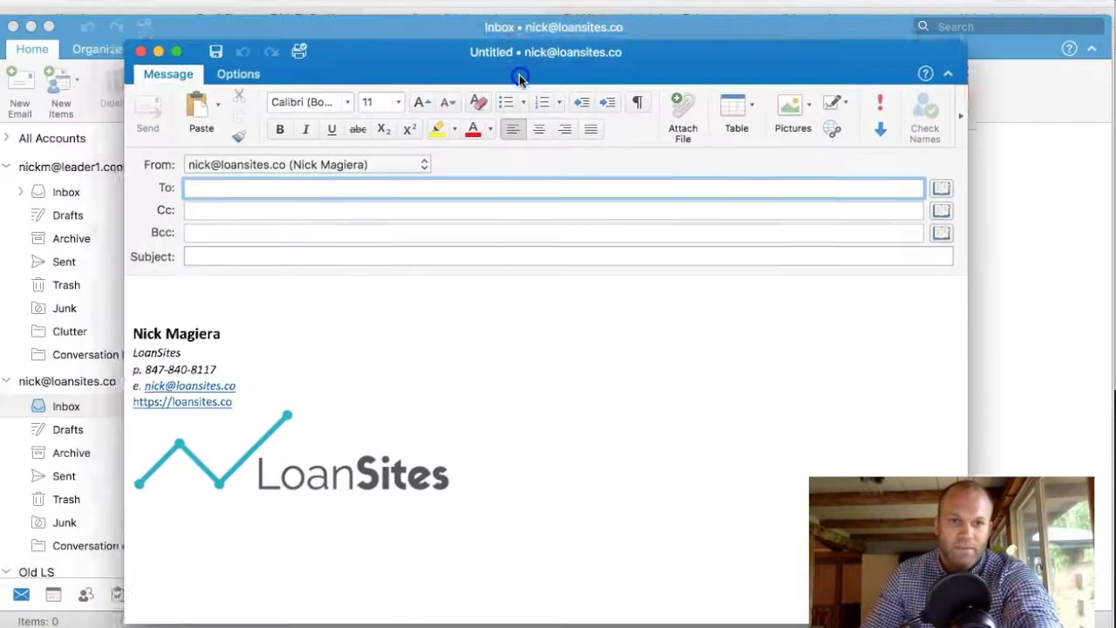
drag(519, 77, 501, 52)
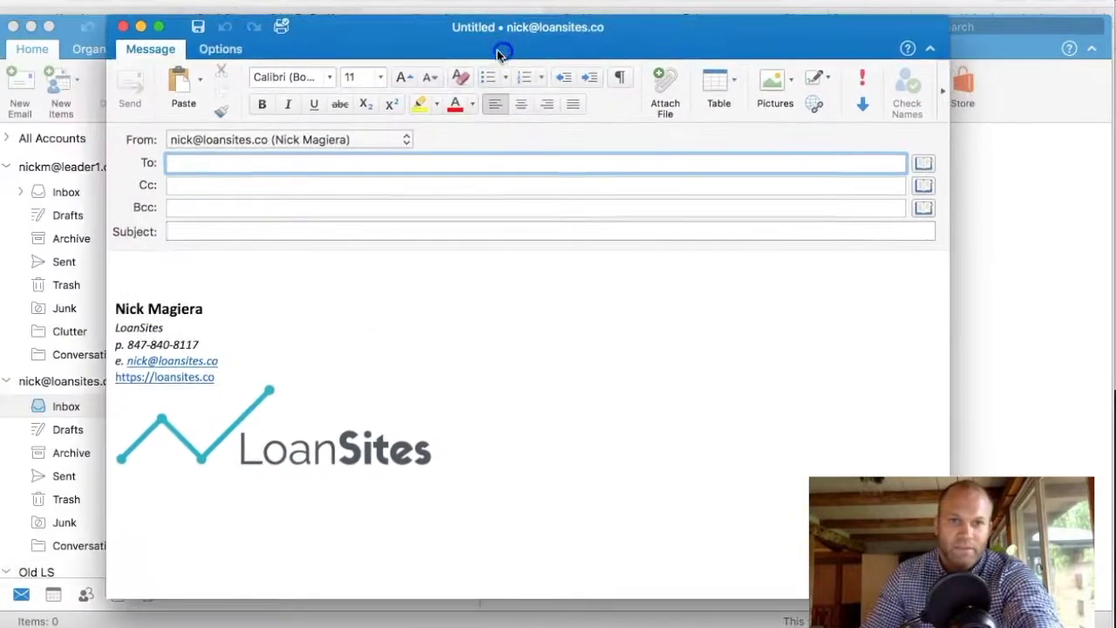
Step: Insert the Test signature into the new message and add blank lines above the PS line
click(812, 87)
click(843, 411)
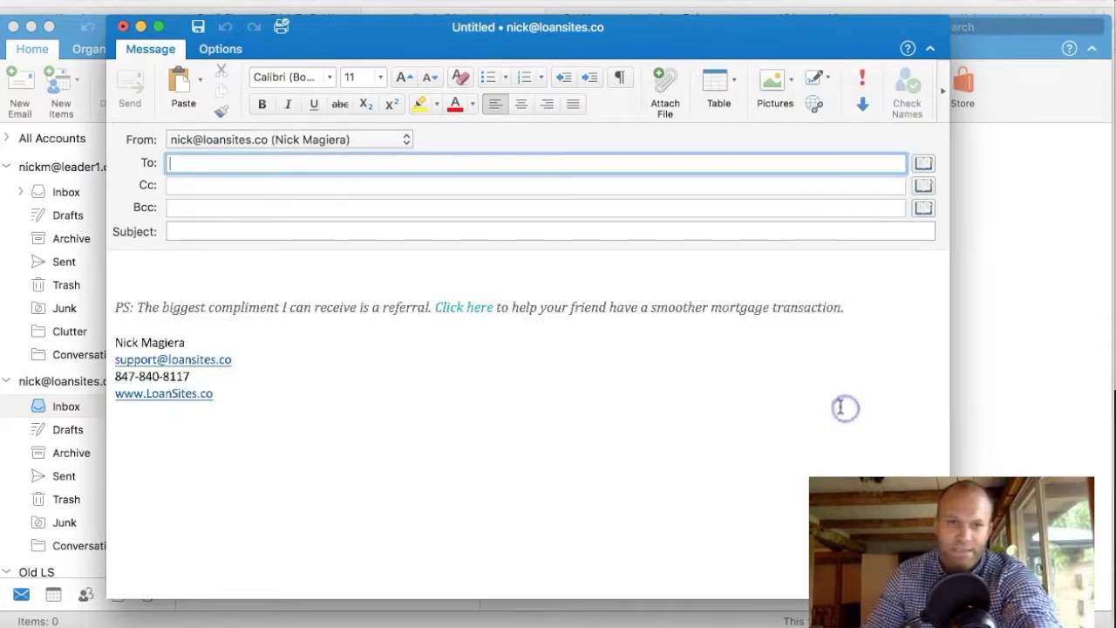
click(356, 345)
click(261, 270)
text(Hpoiasd;onf asoidfnpashdngas)
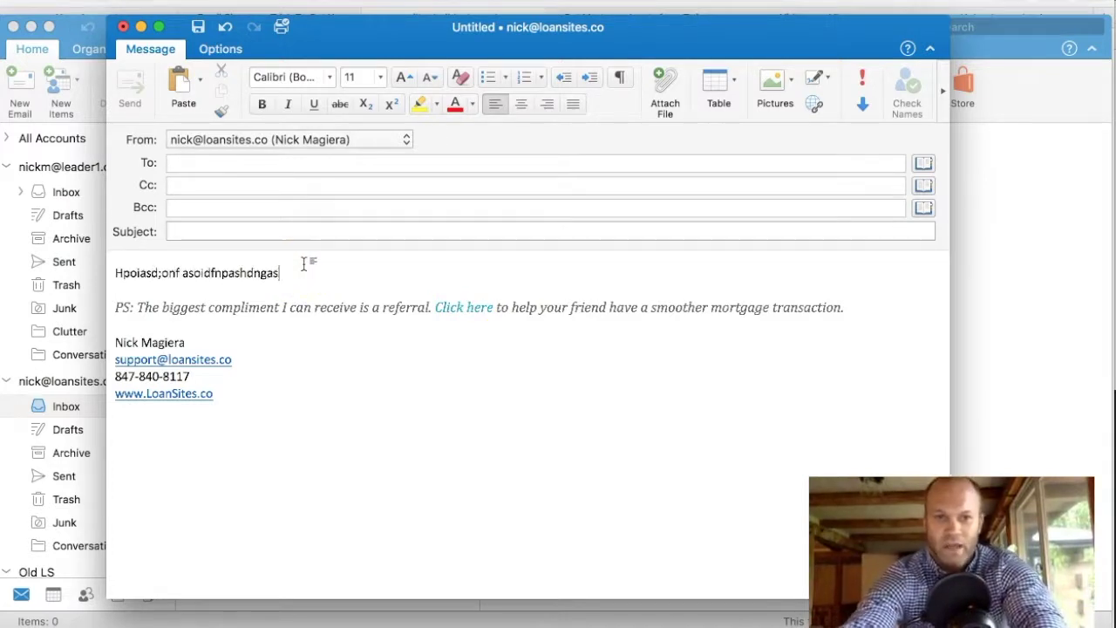
key(Return)
key(Return)
key(Return)
Step: Select parts of the PS line and place the caret near its 'Click here' link
drag(344, 281, 118, 326)
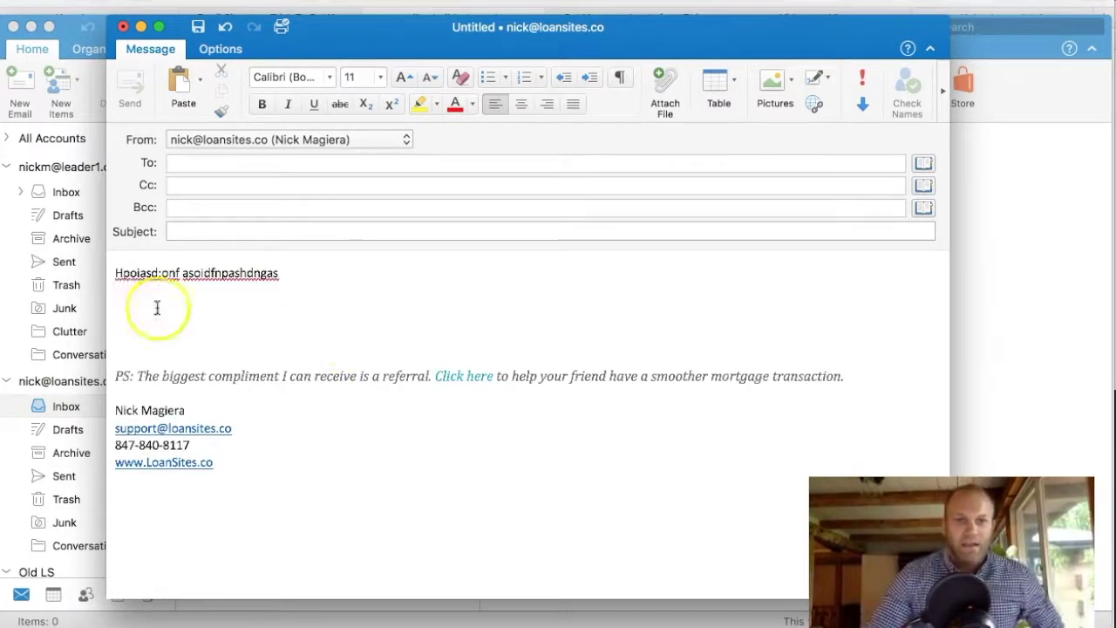
click(127, 376)
drag(129, 376, 227, 373)
triple_click(227, 373)
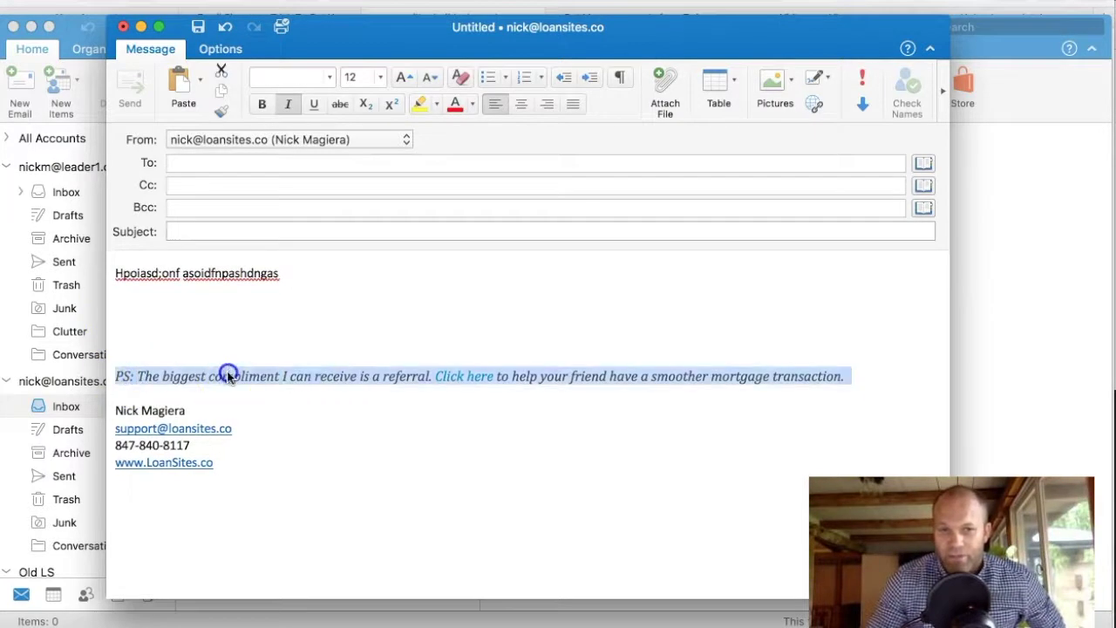
click(371, 376)
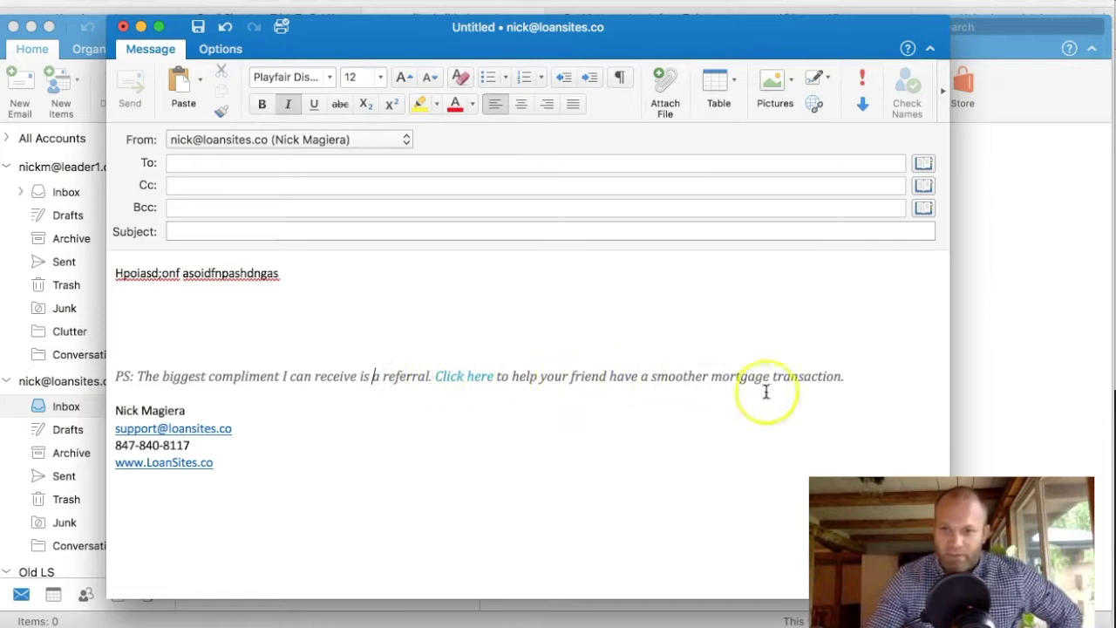
double_click(795, 376)
click(705, 376)
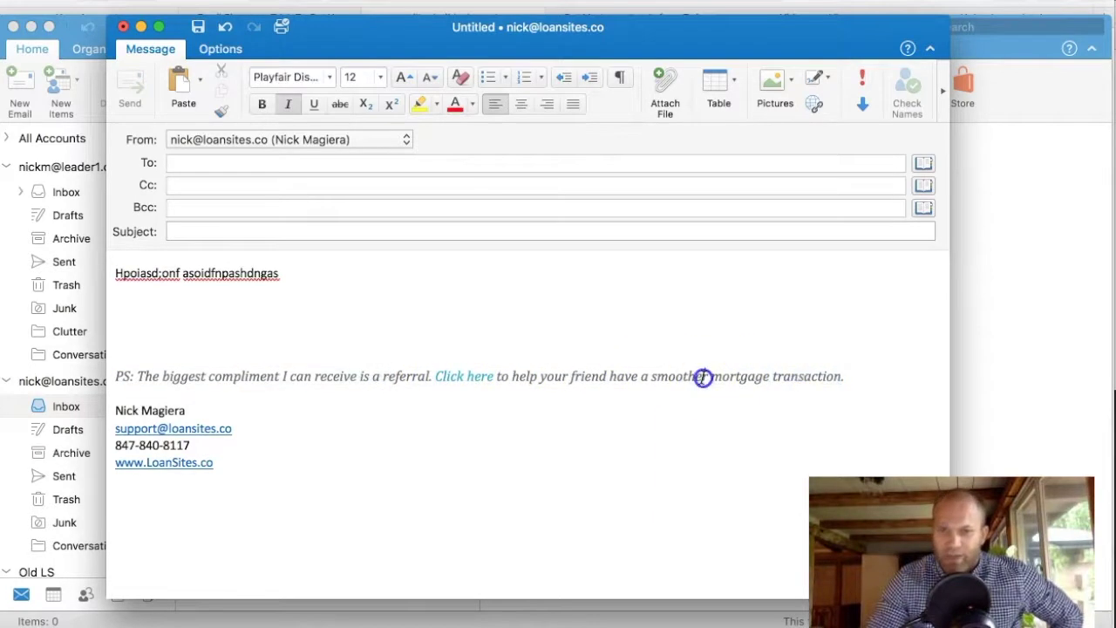
Step: Open the 'Click here' link and inspect the referral email's Cc, 'Mortgage Introduction' subject and body
click(472, 378)
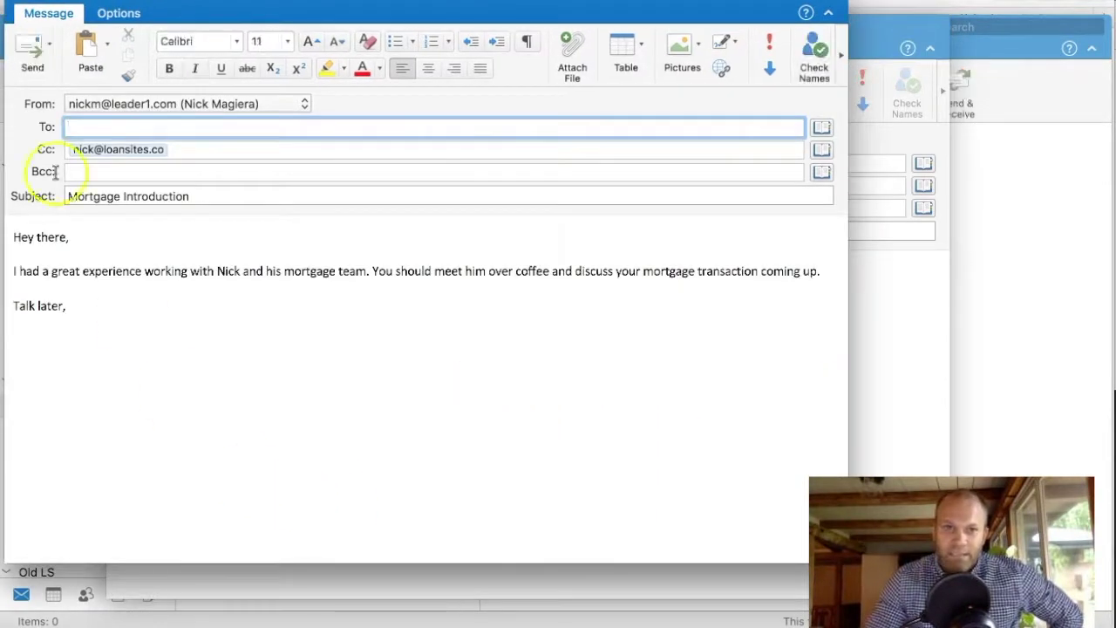
drag(389, 4, 449, 26)
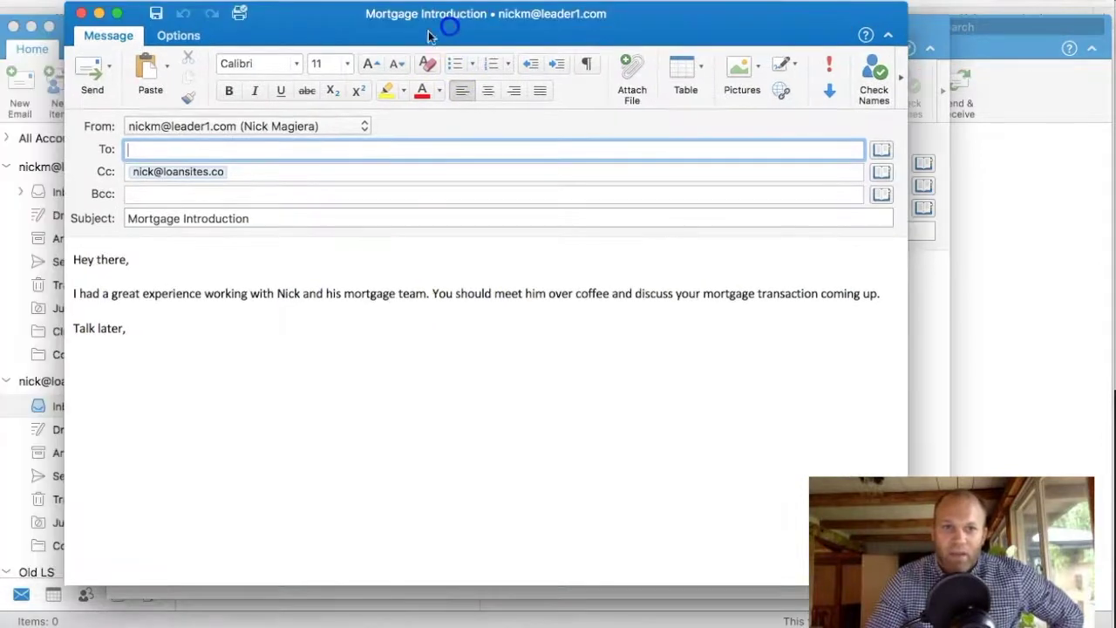
mouse_move(118, 149)
click(243, 171)
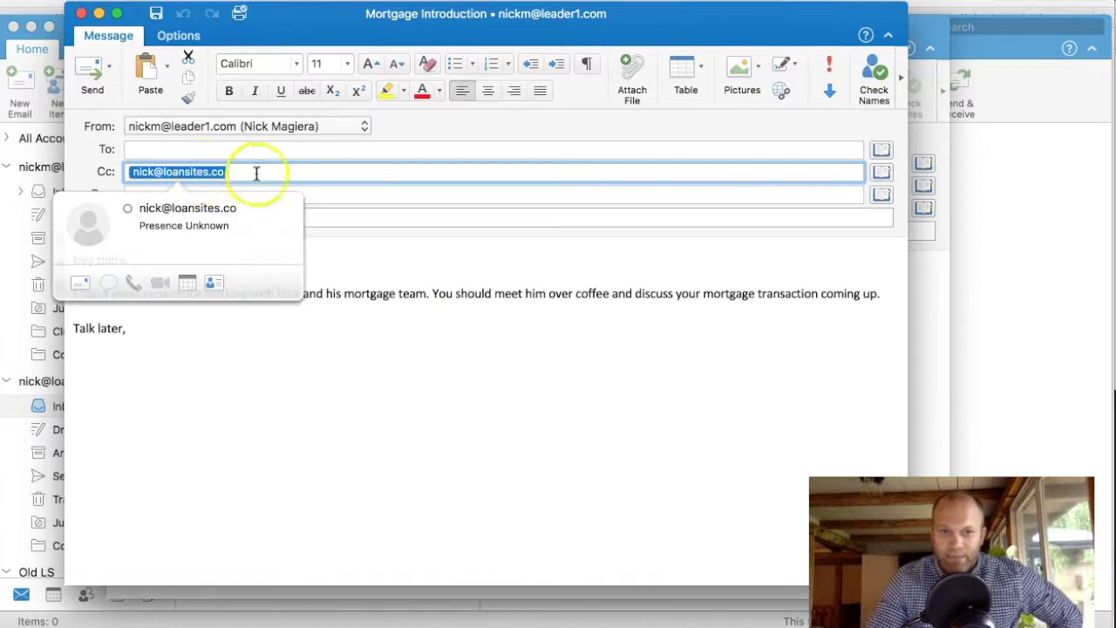
click(309, 220)
triple_click(305, 220)
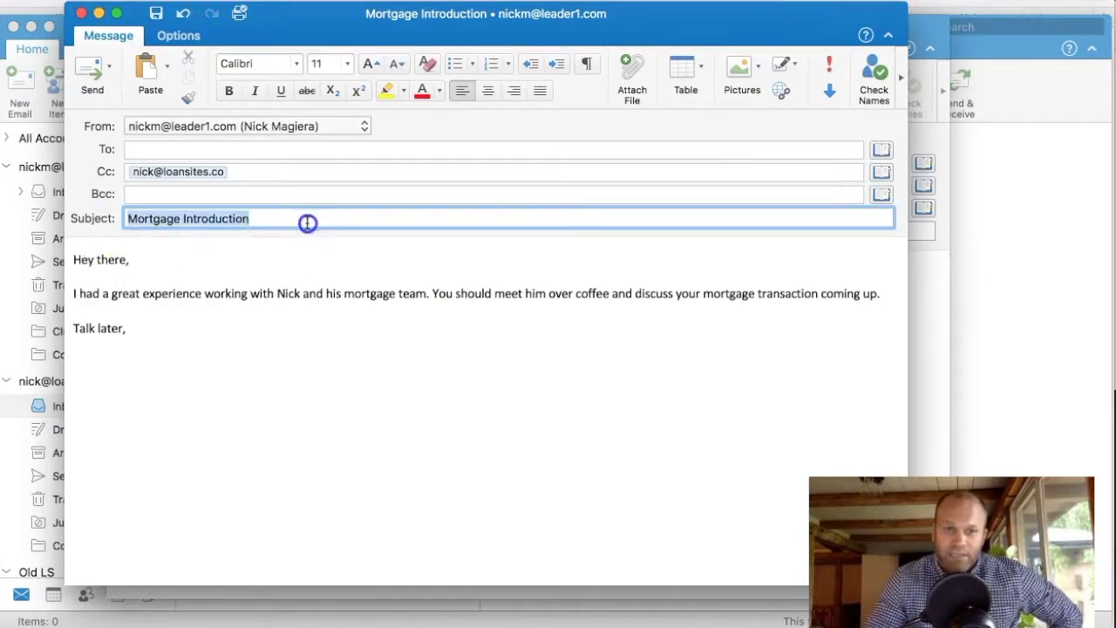
click(312, 218)
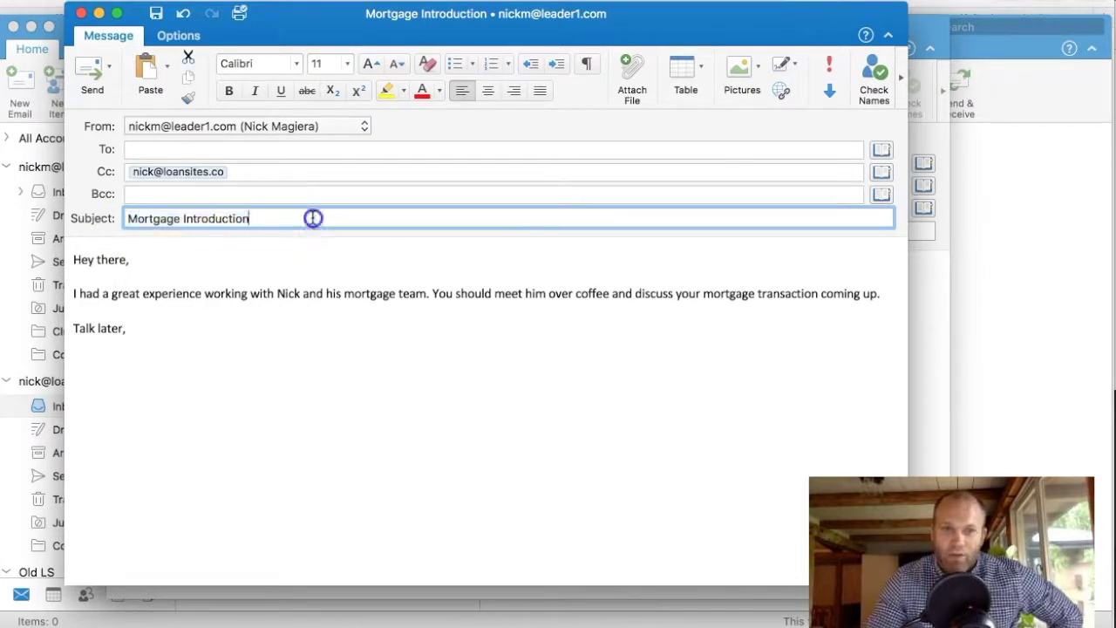
click(150, 260)
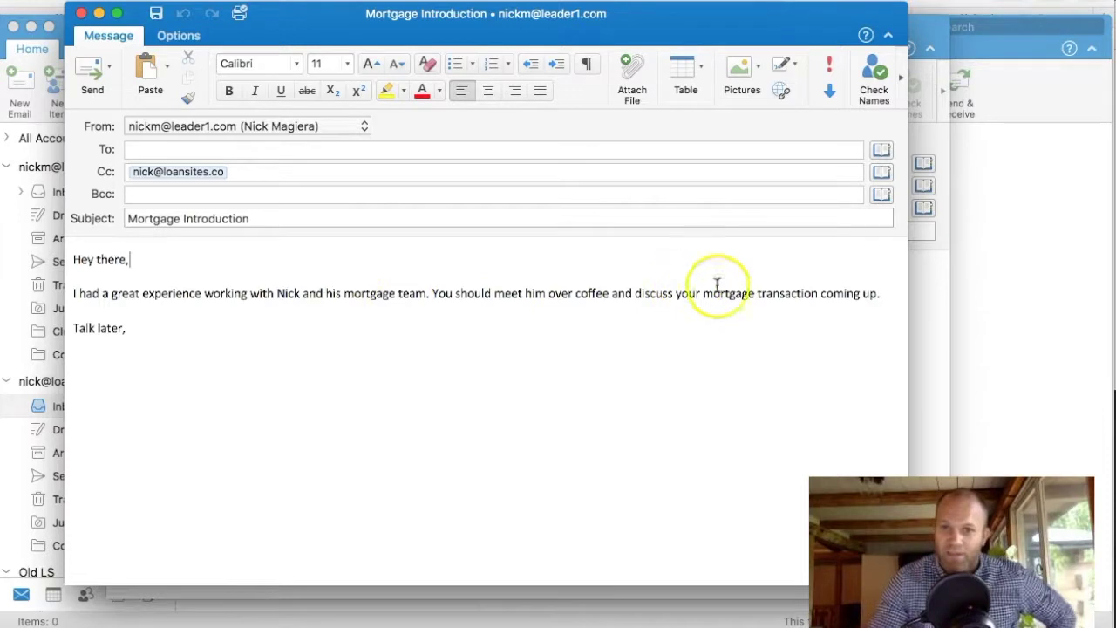
click(870, 294)
click(172, 337)
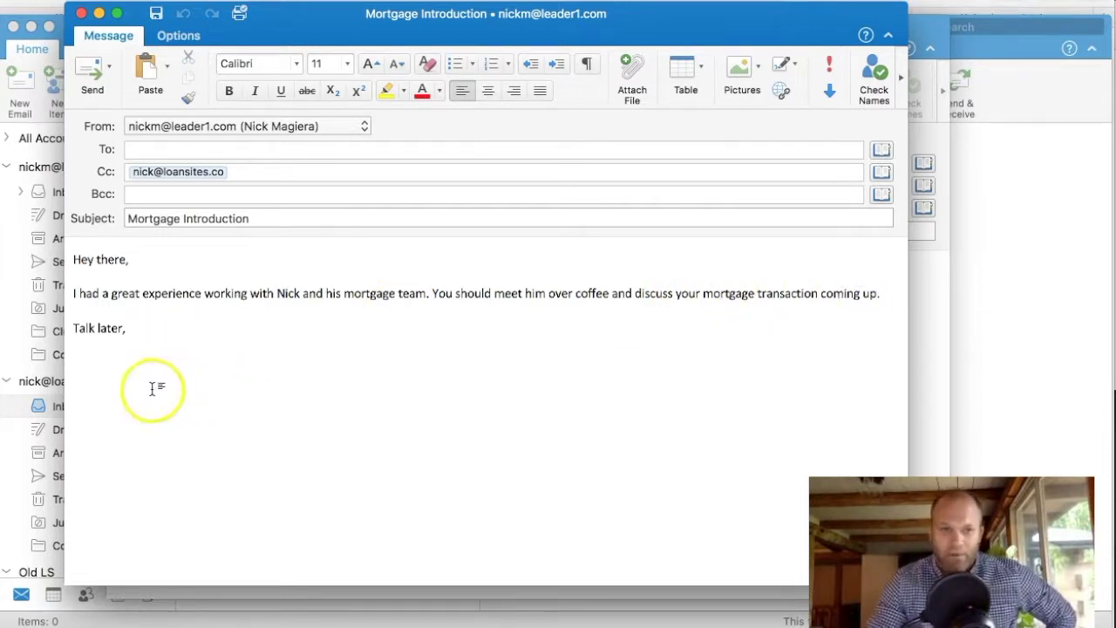
click(146, 150)
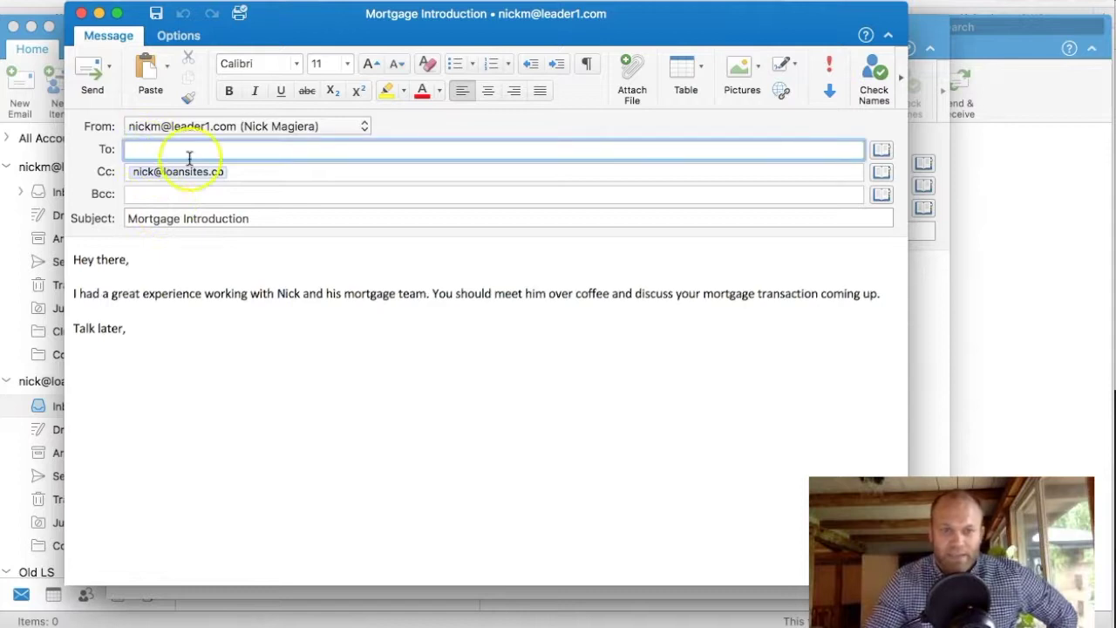
Step: Close the referral email, reopen it via 'Click here', then close it with Cmd+W
click(82, 15)
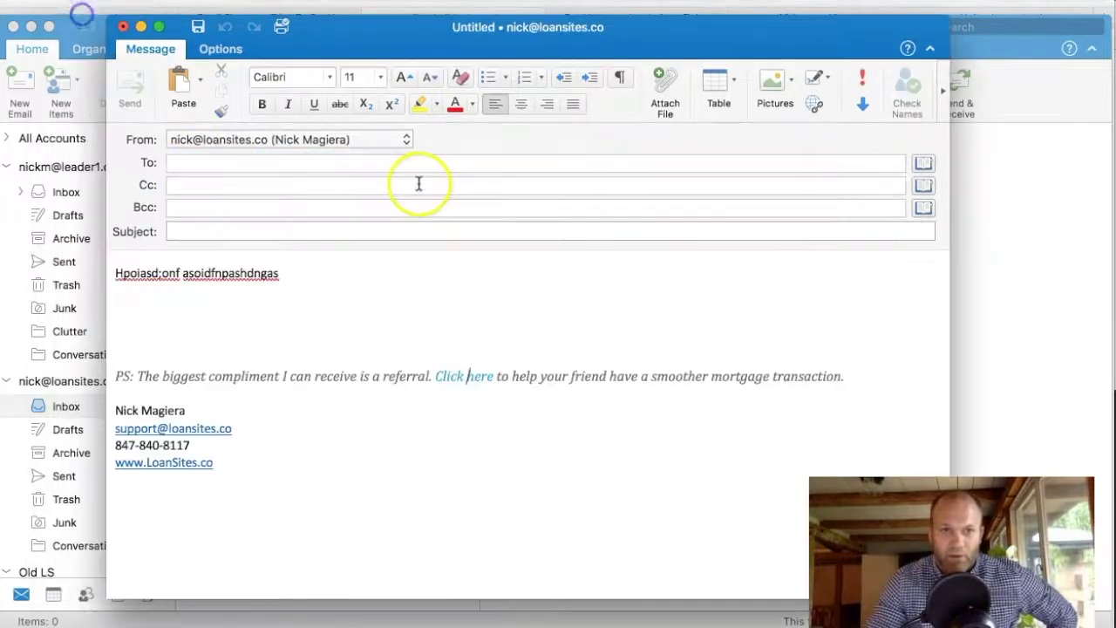
click(355, 292)
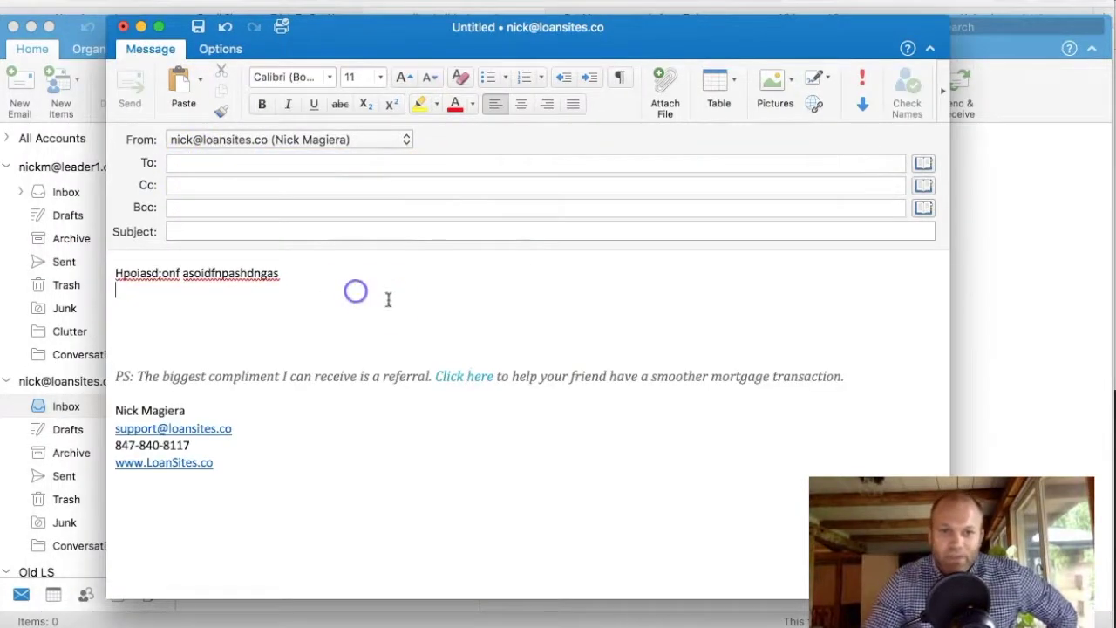
click(448, 377)
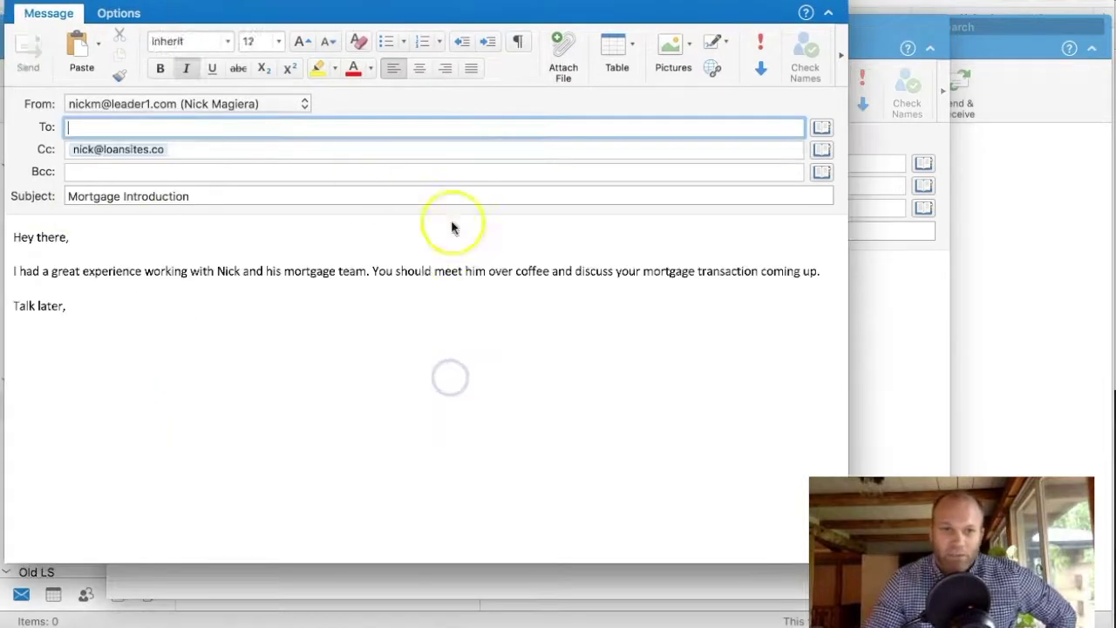
click(231, 255)
click(240, 290)
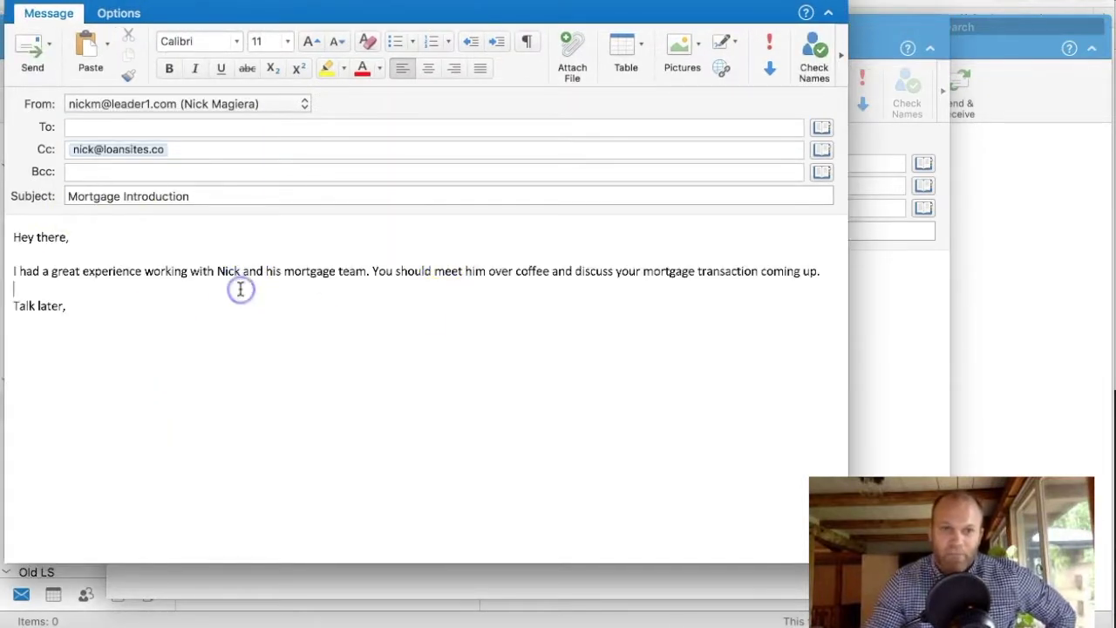
key(super+w)
click(619, 312)
text(Hpoiasd;onf asoidfnpashdngas)
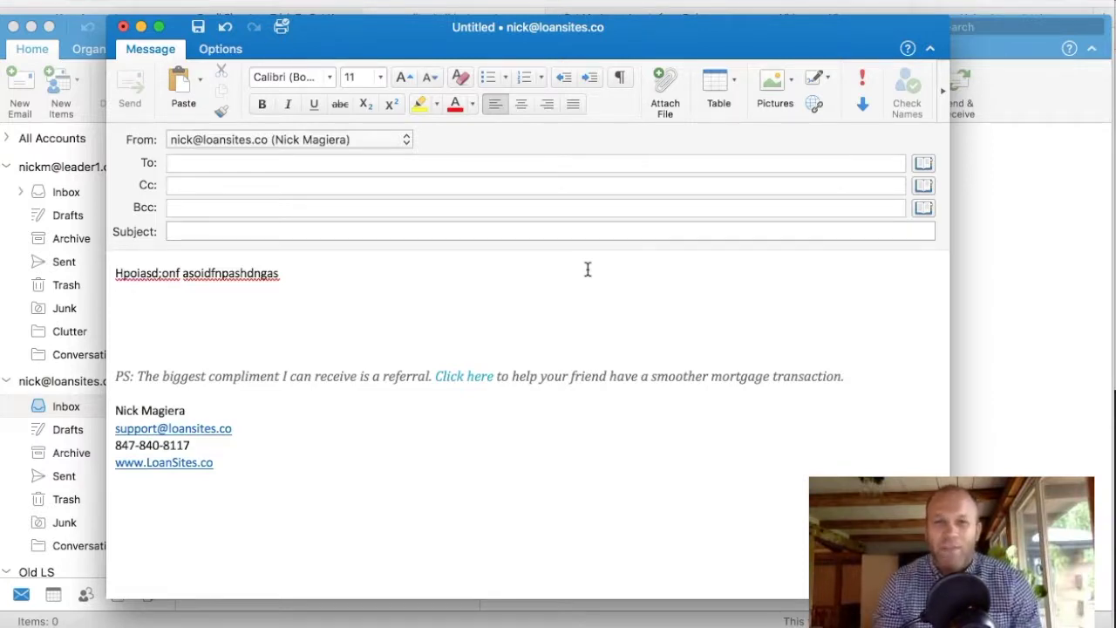
key(shift+Tab)
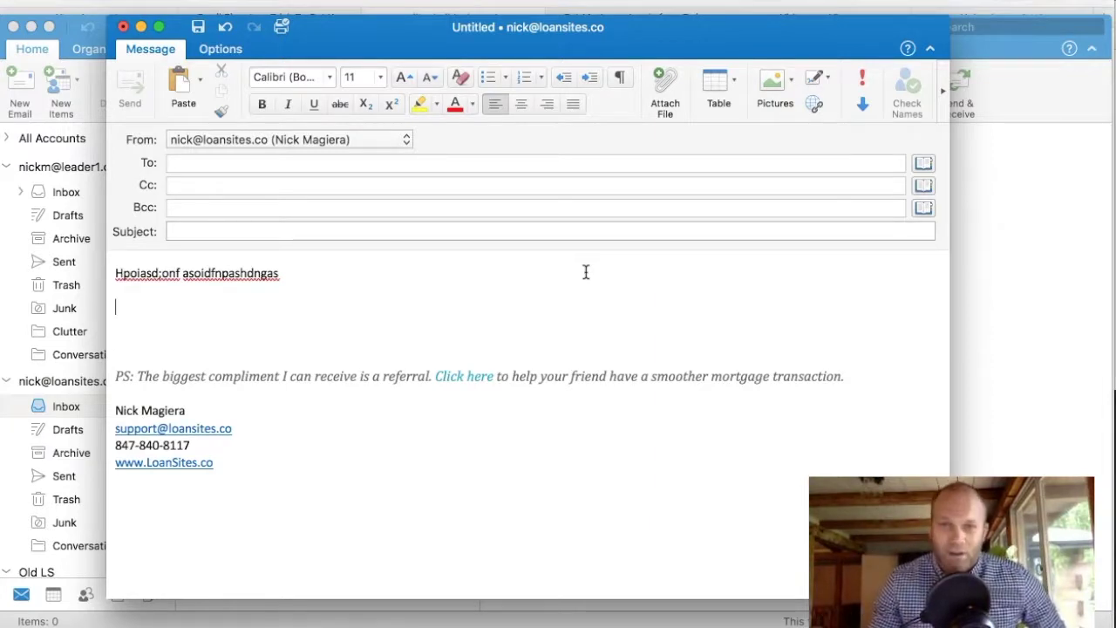
click(591, 285)
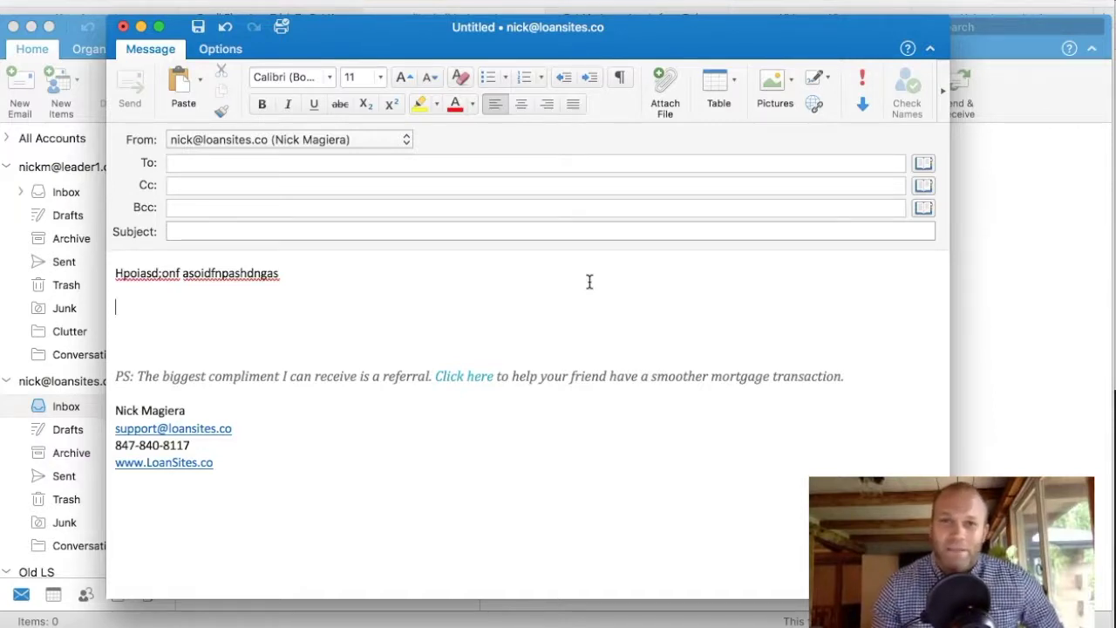
Step: Switch to the browser's Email Signature Trick post and scroll to Step 7 and All Done
key(ctrl+Up)
click(311, 25)
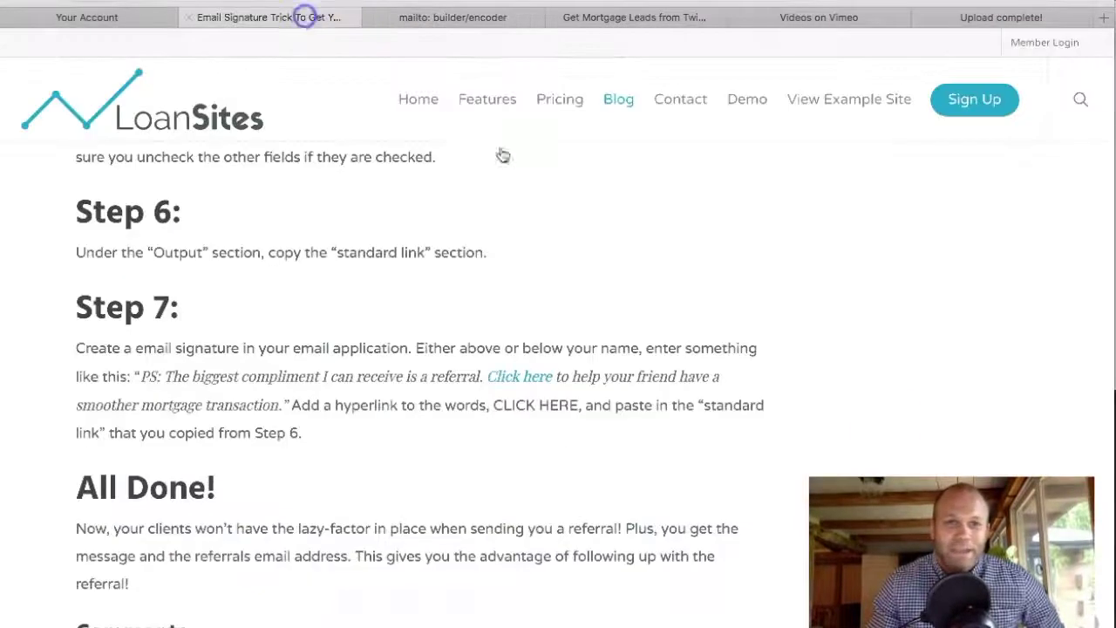
scroll(772, 294, down, 1)
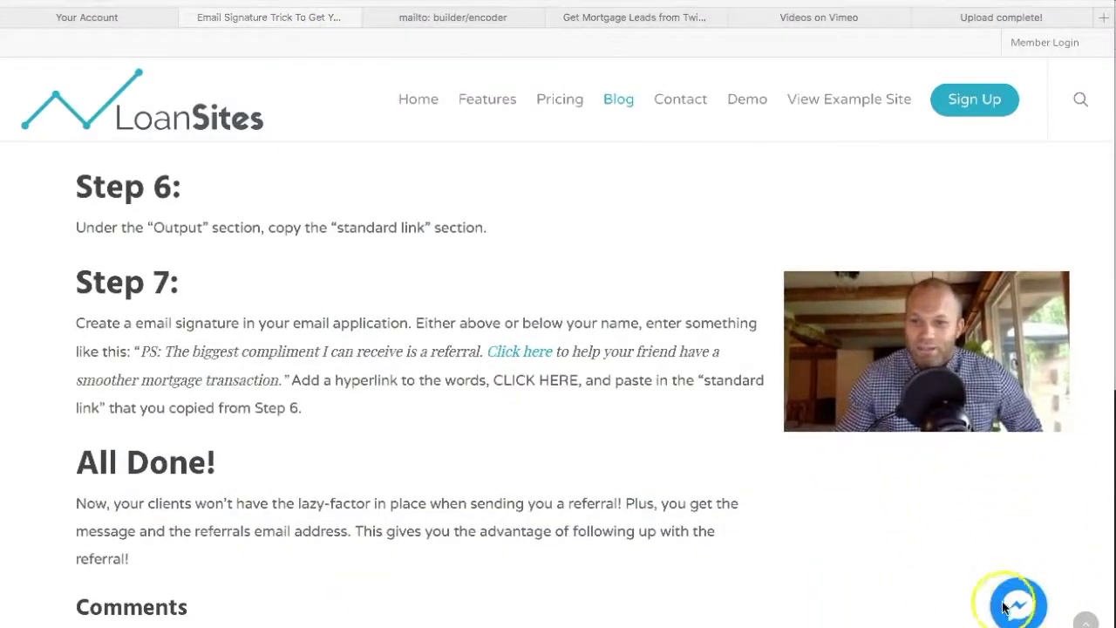